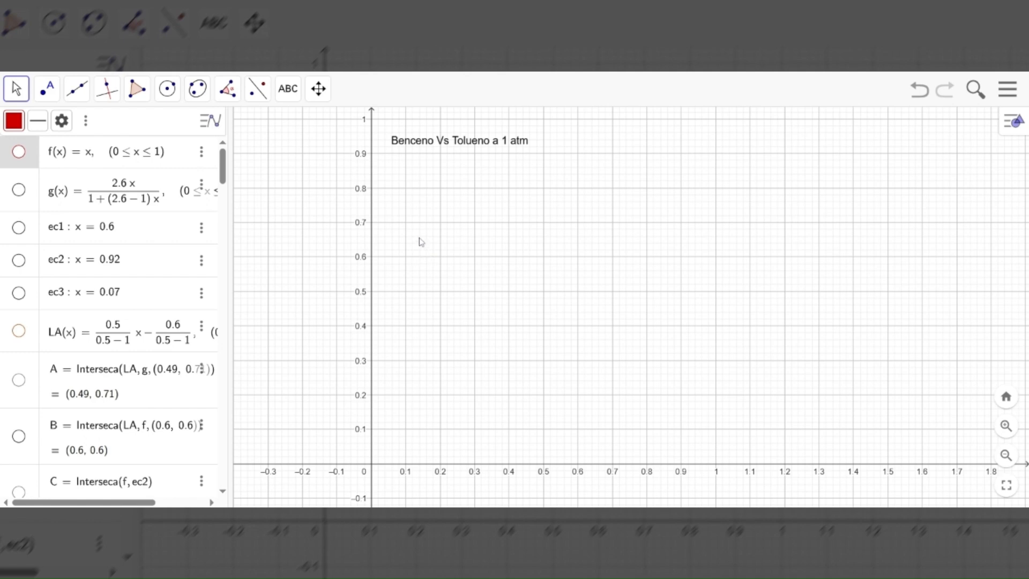
Show the diagonal f and the equilibrium curve g on the graph, together with the vertical lines ec1, ec2 and ec3
left_click(18, 152)
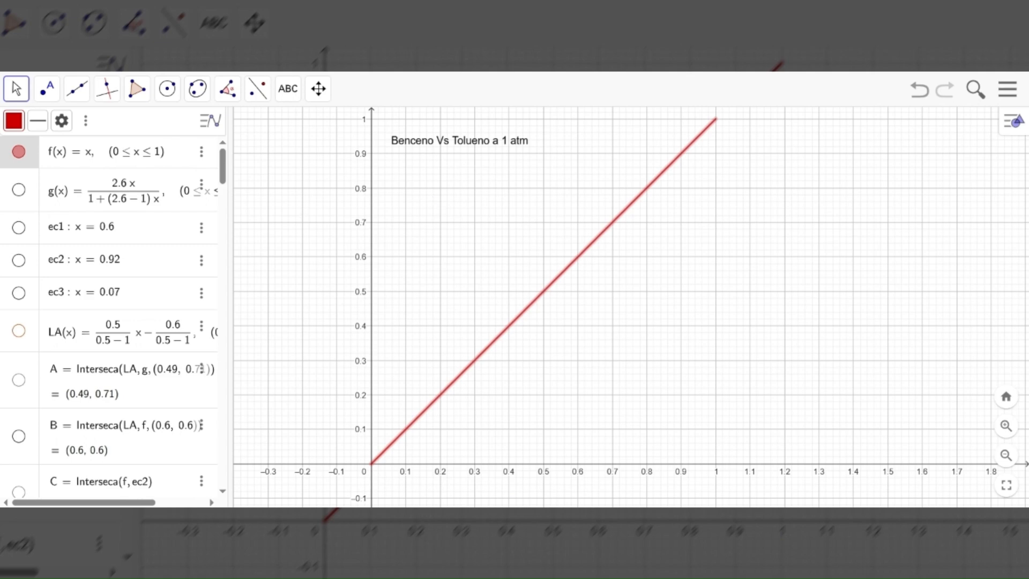
left_click(19, 191)
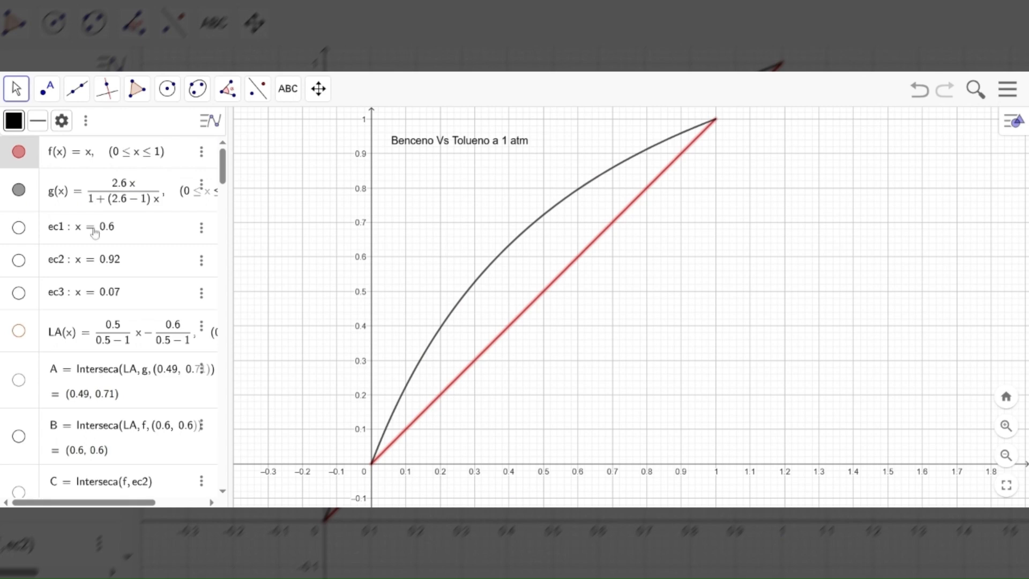
left_click(19, 228)
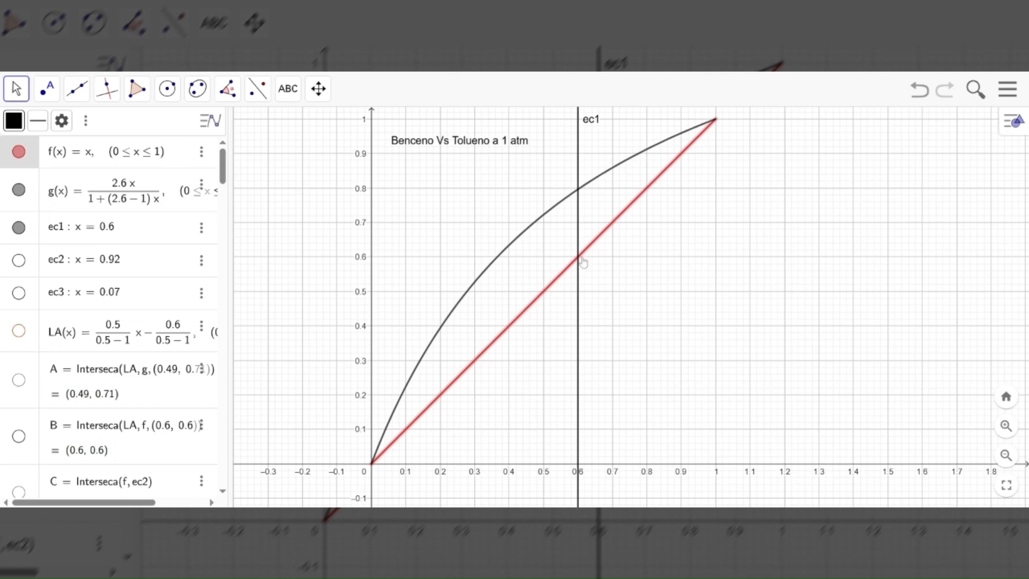
left_click(19, 260)
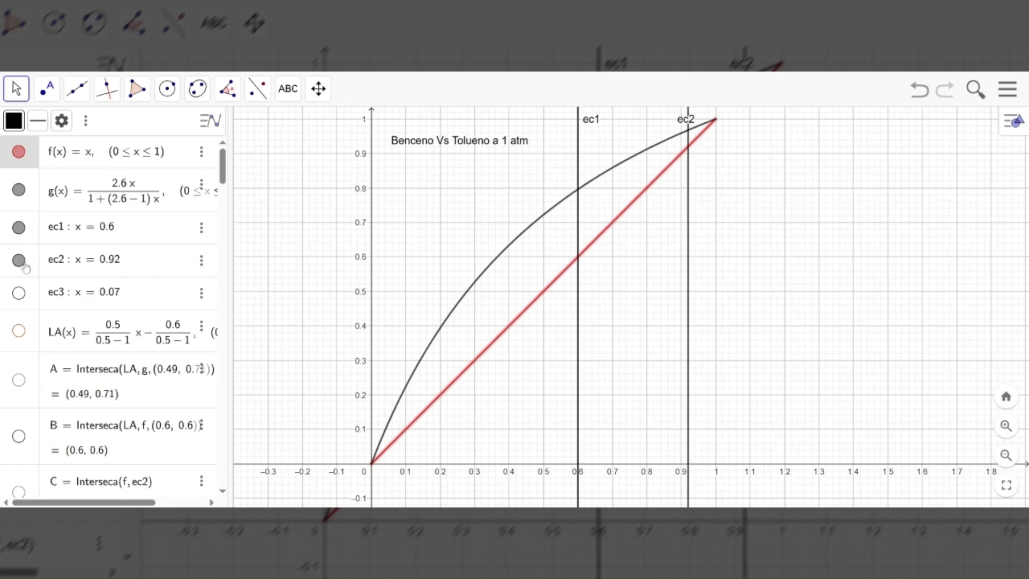
left_click(19, 294)
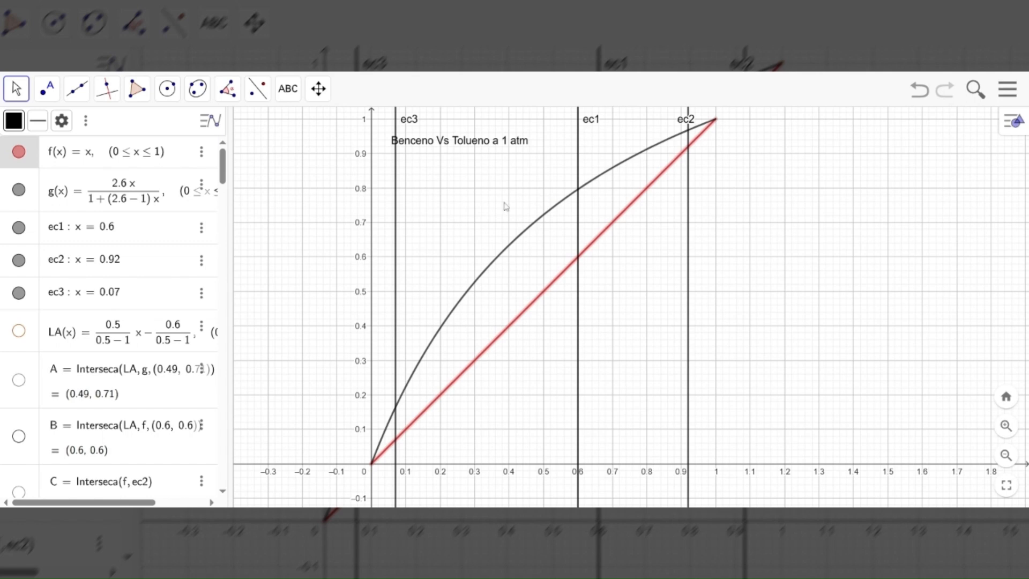
Show the line LA with its intersection point A on curve g, and point C where f meets ec2
left_click(19, 332)
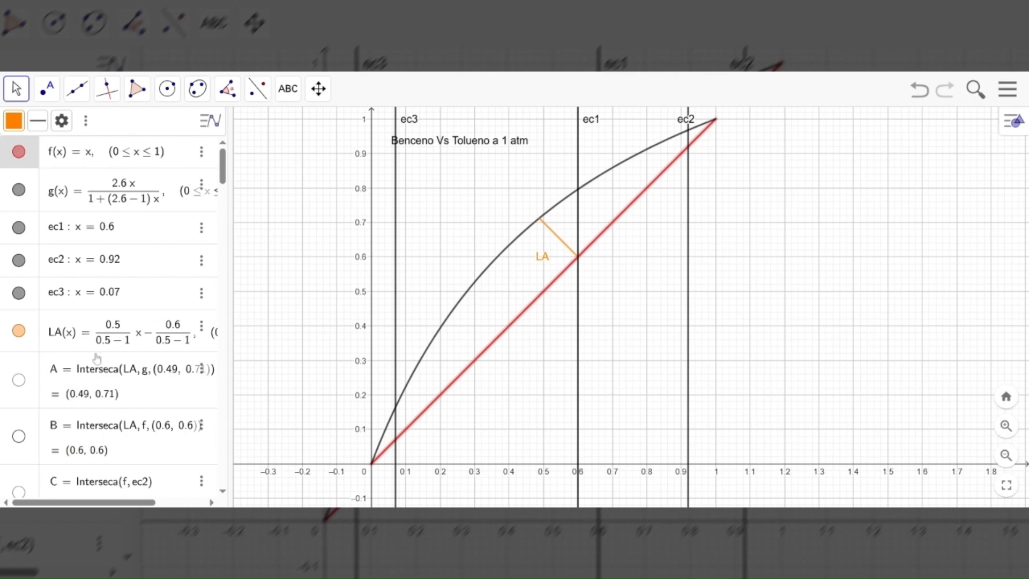
scroll(96, 358, "down", 2)
left_click(19, 313)
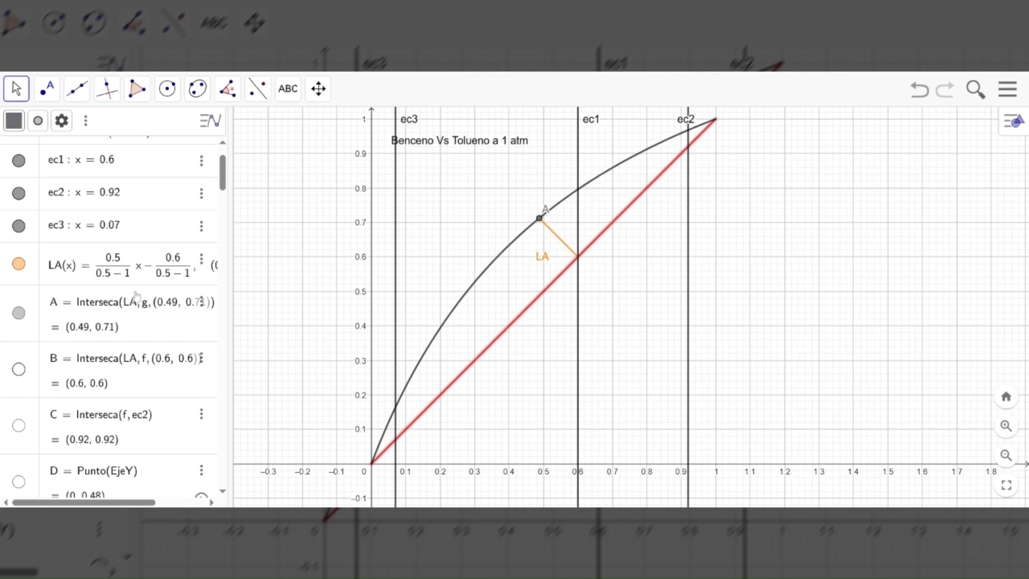
left_click(19, 369)
left_click(19, 369)
left_click(19, 425)
Show segment L from point C to the y-axis, its L.O.S.E. text label and its endpoint D
scroll(159, 367, "down", 2)
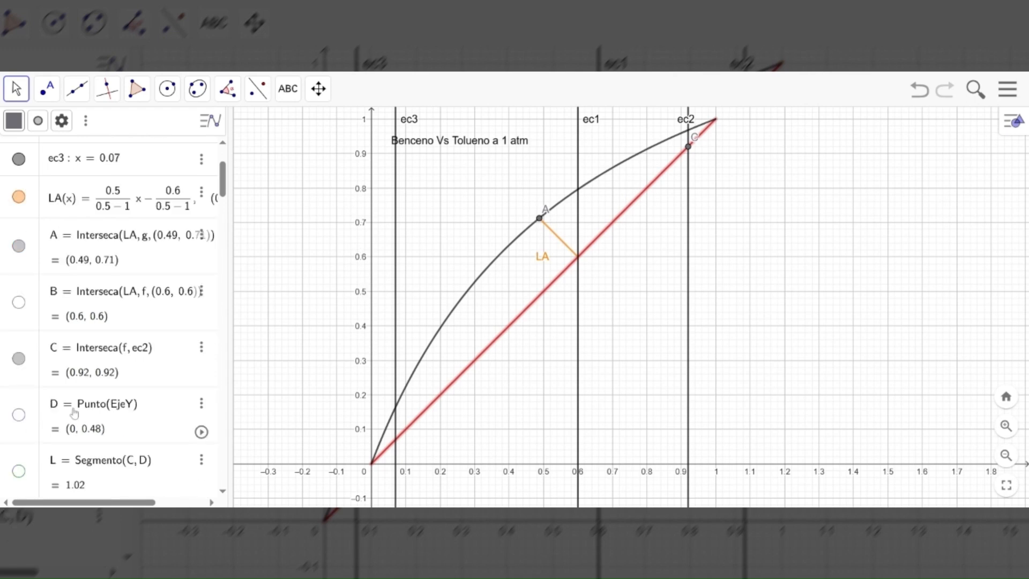
scroll(74, 413, "down", 2)
left_click(19, 404)
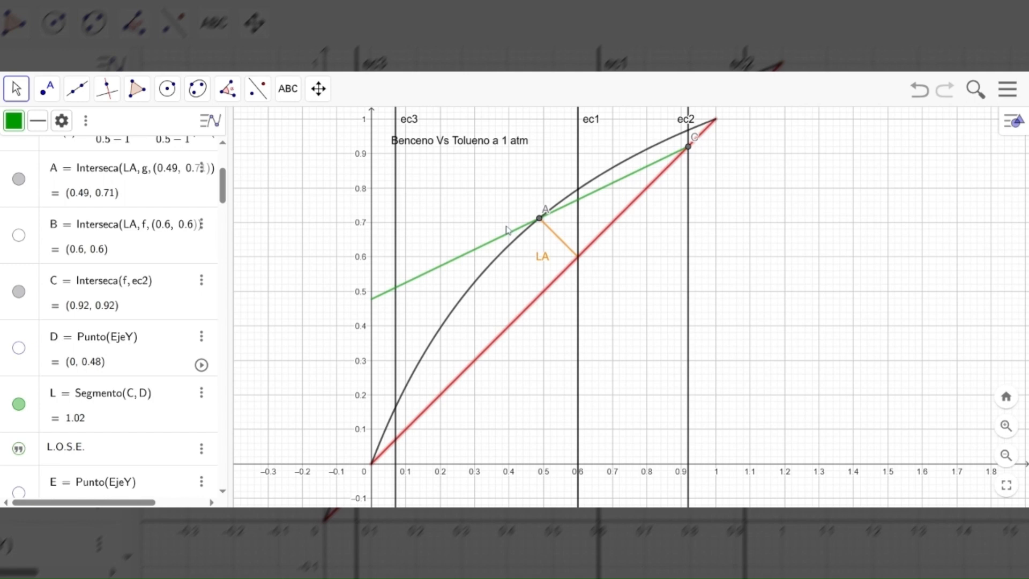
left_click(464, 266)
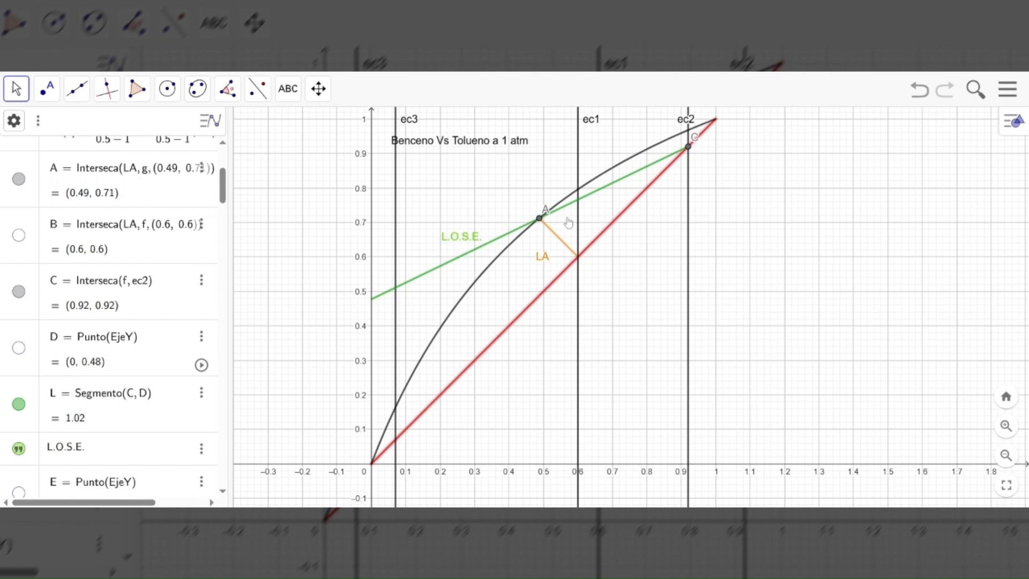
left_click(18, 347)
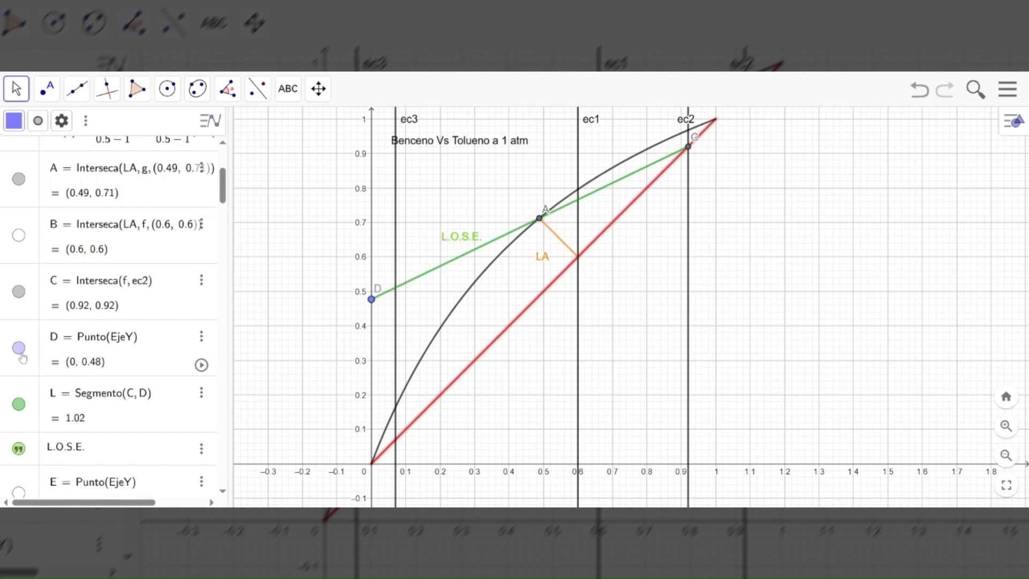
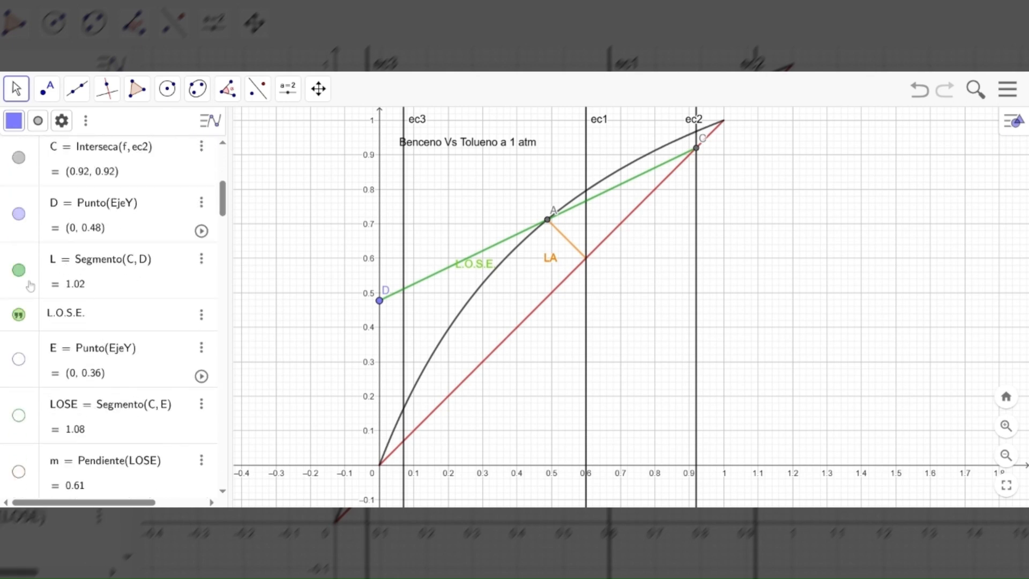
Show segment LOSE from C to the y-axis with its endpoint E, and hide segment L and point D
left_click(20, 416)
left_click(19, 359)
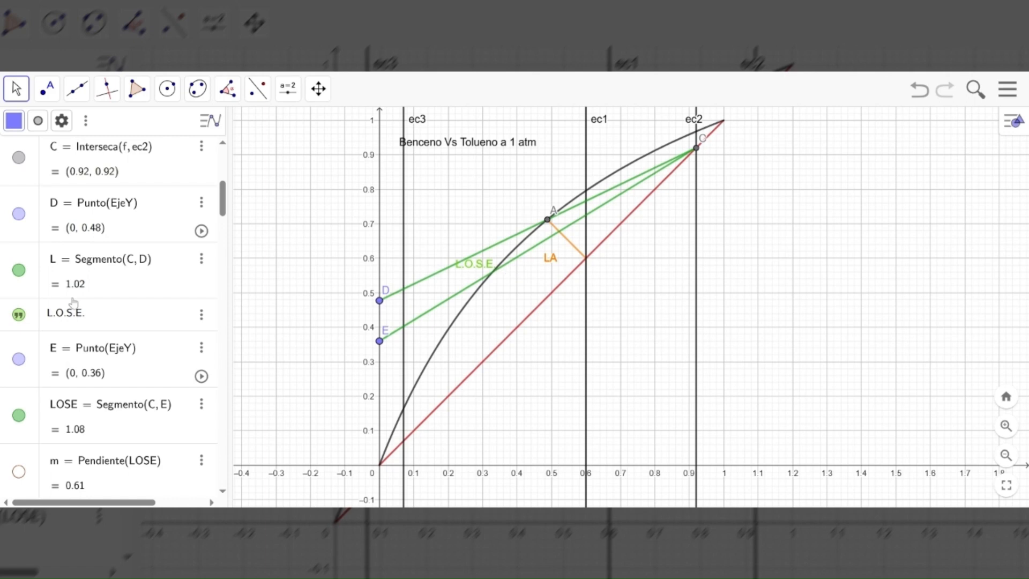
scroll(74, 303, "up", 1)
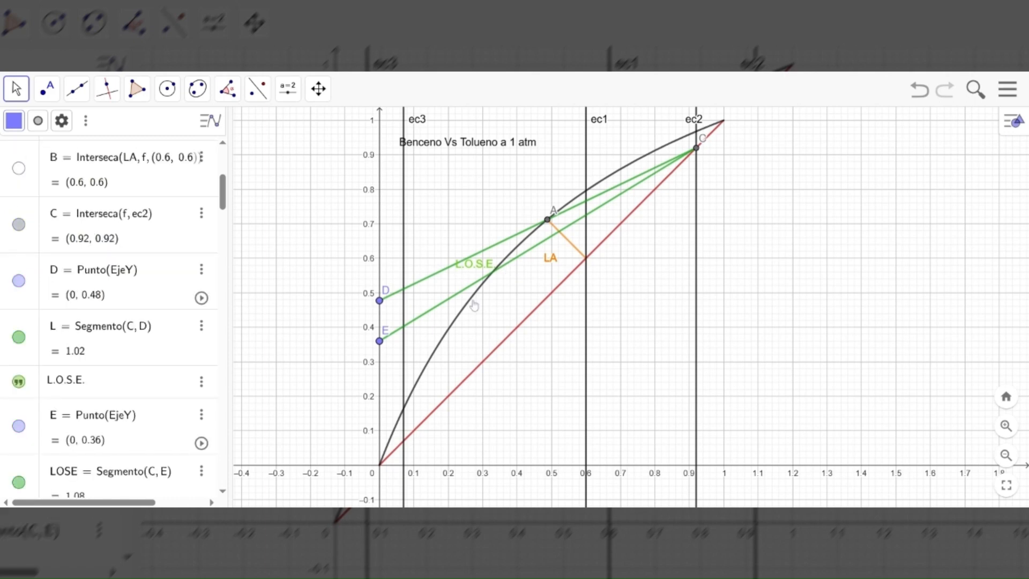
left_click(18, 280)
left_click(18, 337)
Hide intersection point A on the equilibrium curve and the original feed line LA(x)
scroll(95, 296, "up", 2)
scroll(33, 341, "up", 1)
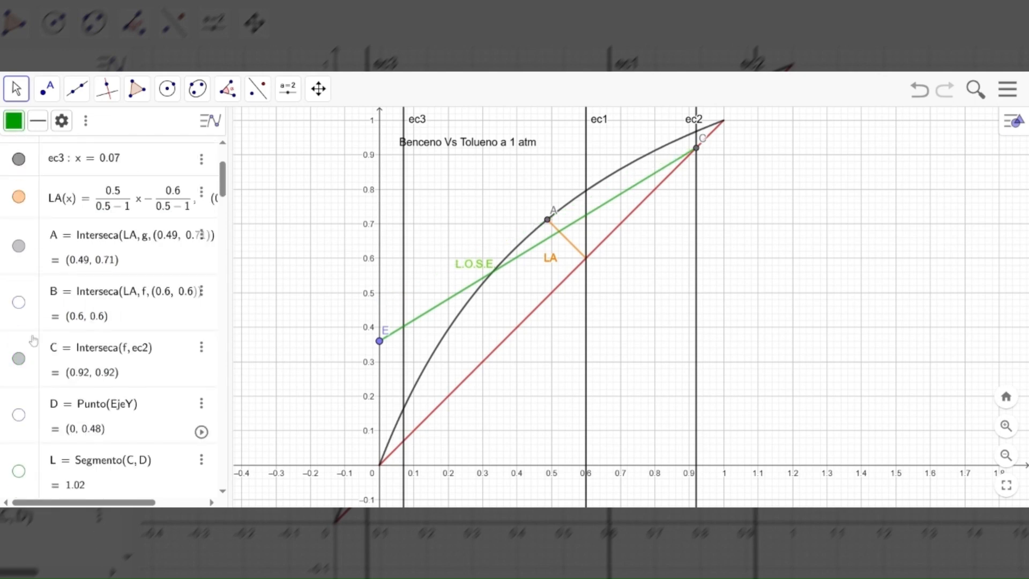
left_click(19, 246)
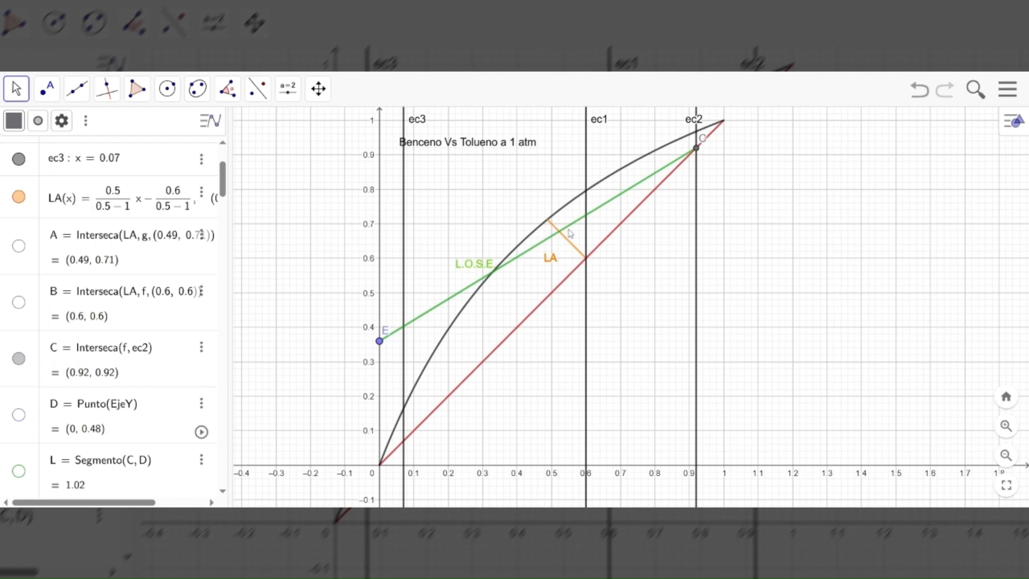
left_click(19, 198)
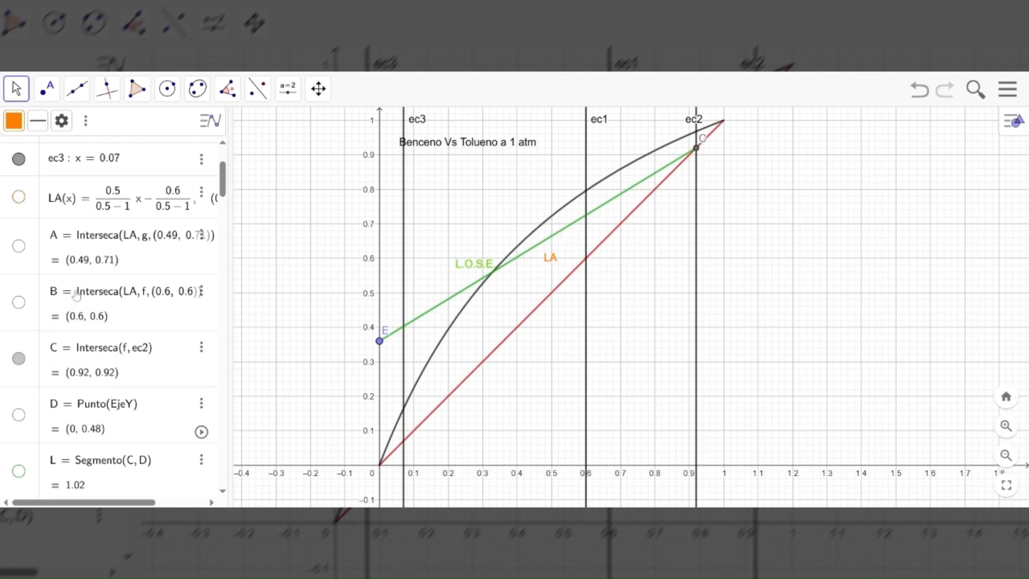
Show the shortened feed line p(x) and point F, where it intersects LOSE
scroll(76, 294, "down", 5)
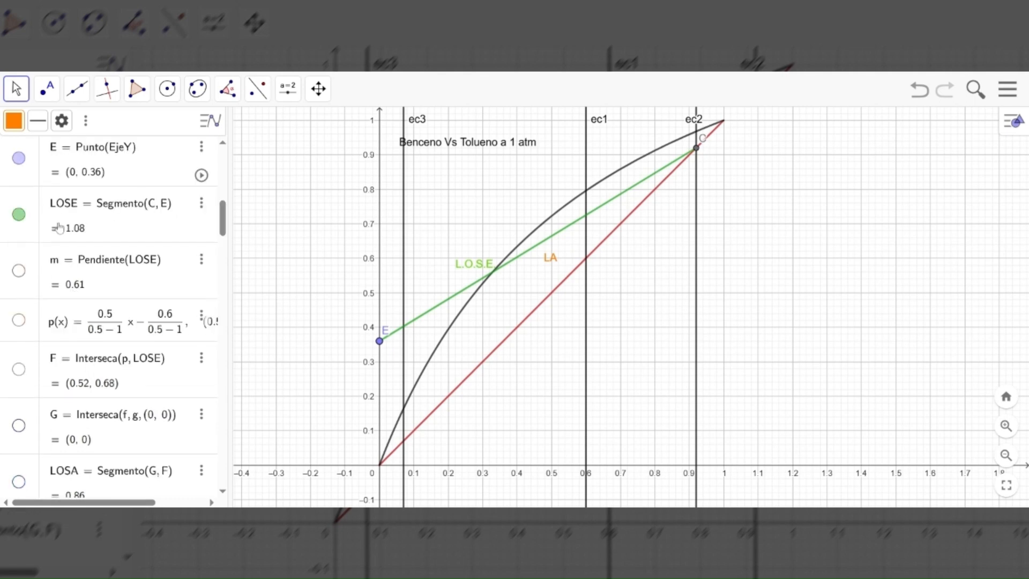
left_click(19, 319)
left_click(18, 369)
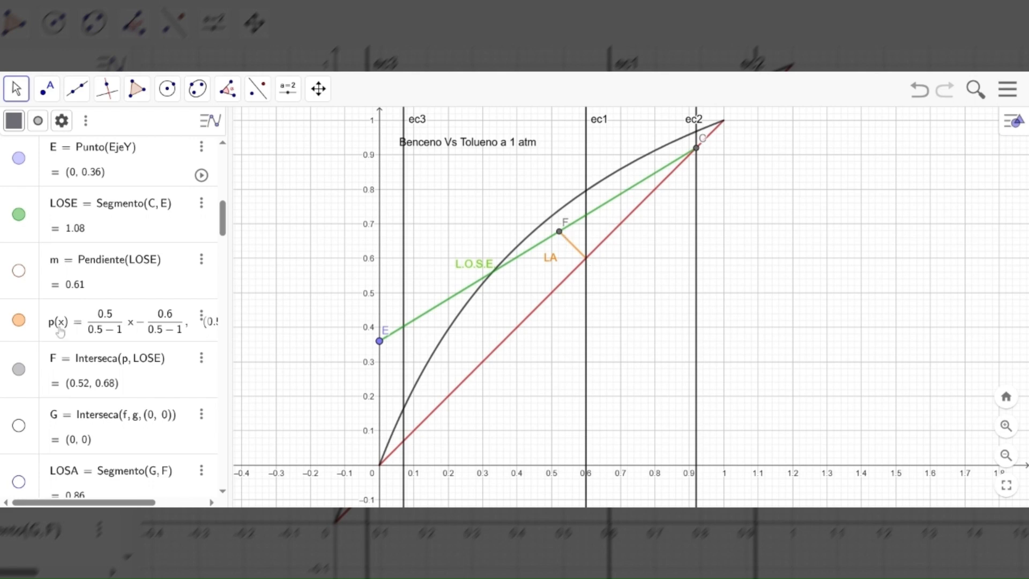
Show the slope triangle m of LOSE and examine it on the graph
scroll(60, 333, "up", 2)
left_click(33, 337)
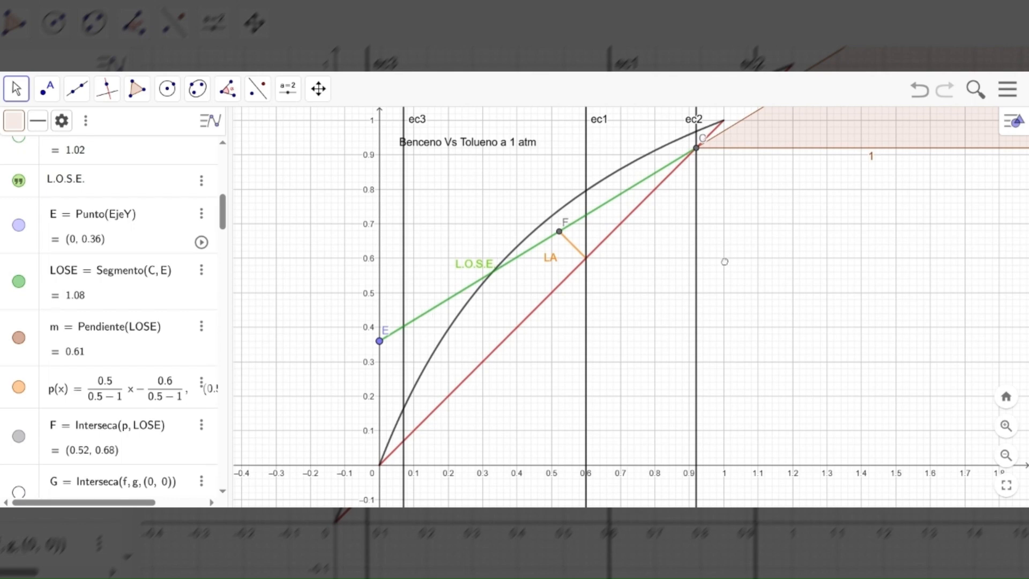
left_click_drag(724, 262, 580, 313)
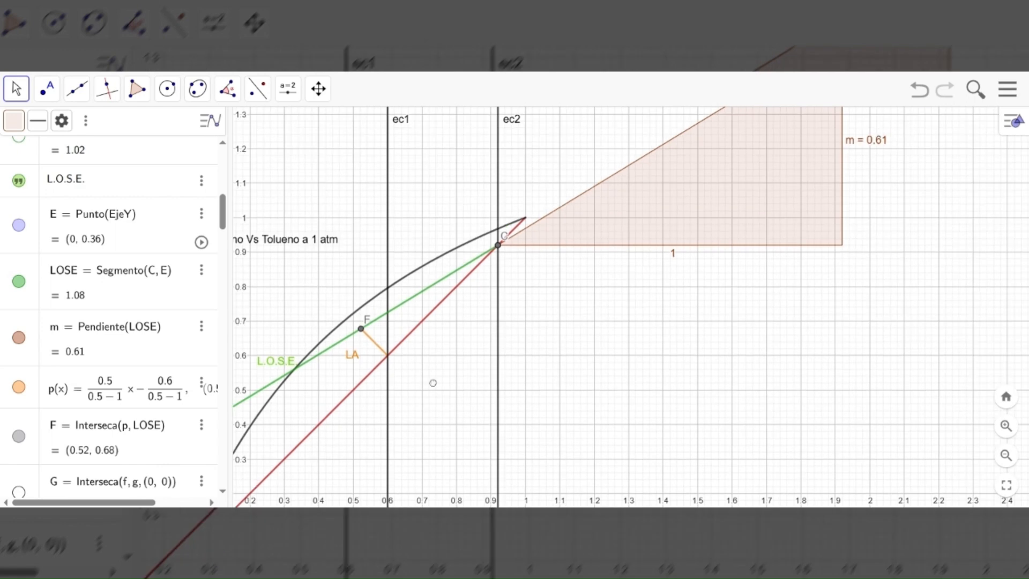
left_click_drag(443, 365, 580, 270)
left_click_drag(234, 320, 238, 318)
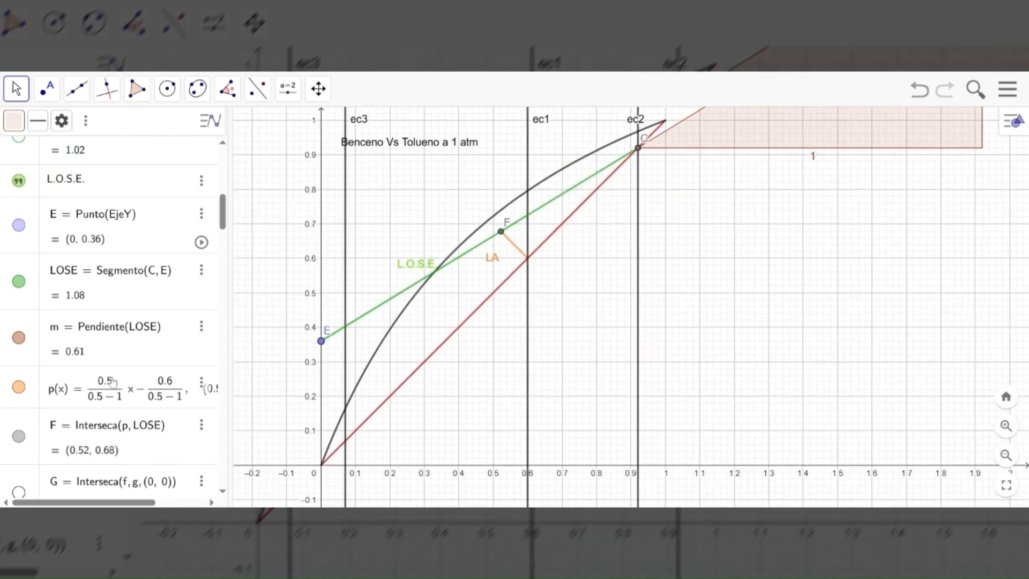
Show point G at the origin and segment LOSA from G to F
scroll(112, 381, "down", 3)
scroll(52, 341, "down", 1)
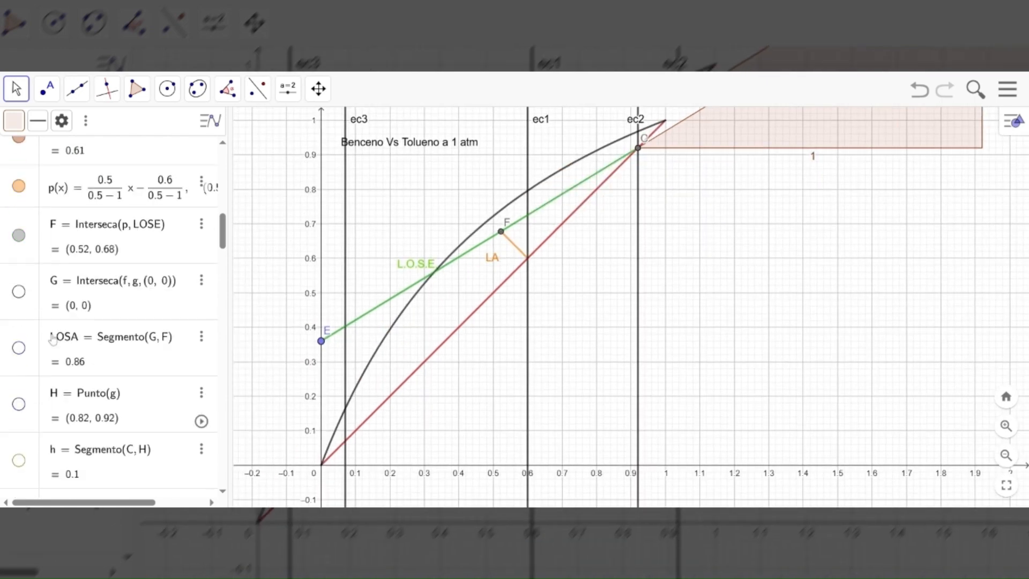
left_click(19, 293)
left_click(18, 347)
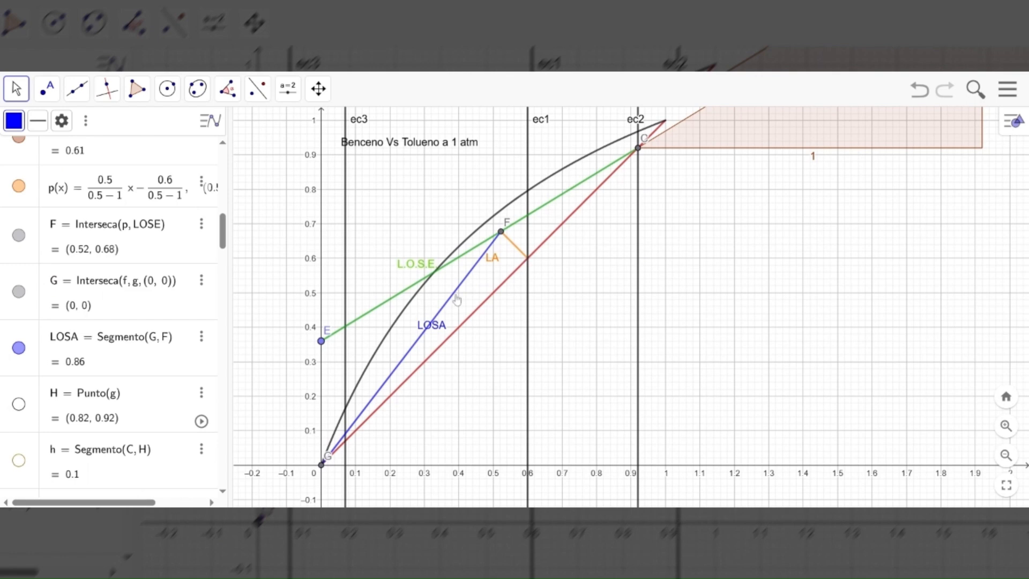
Show the staircase segments h, i, j and k, stepping down from C between the equilibrium curve and LOSE
scroll(122, 363, "down", 4)
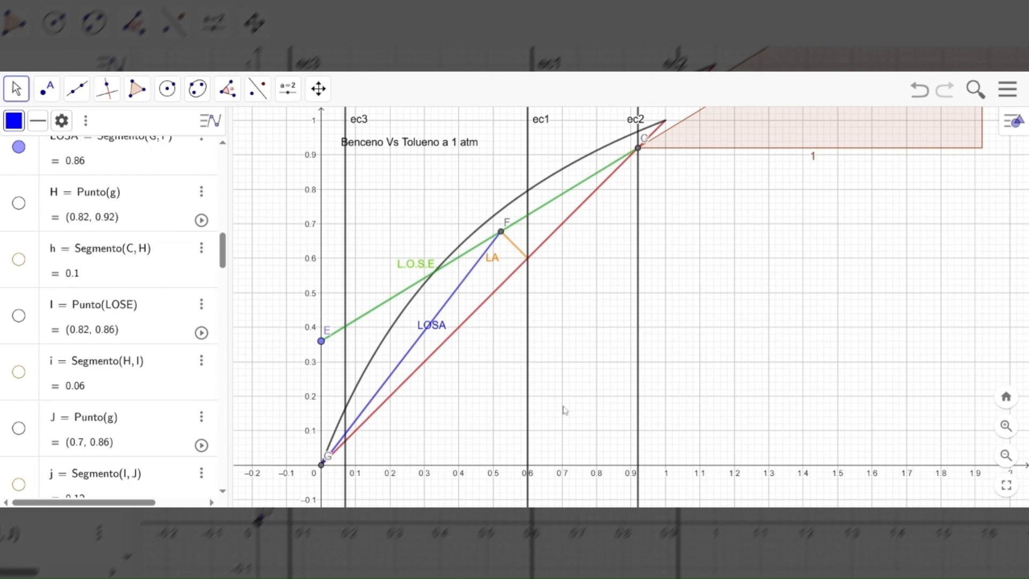
scroll(152, 304, "up", 10)
scroll(128, 279, "up", 3)
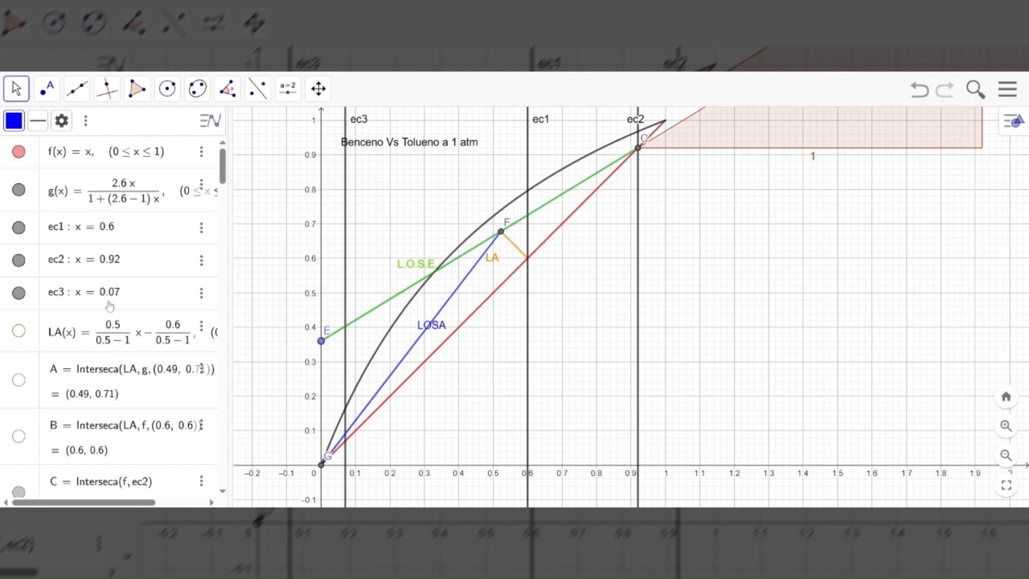
scroll(119, 331, "down", 5)
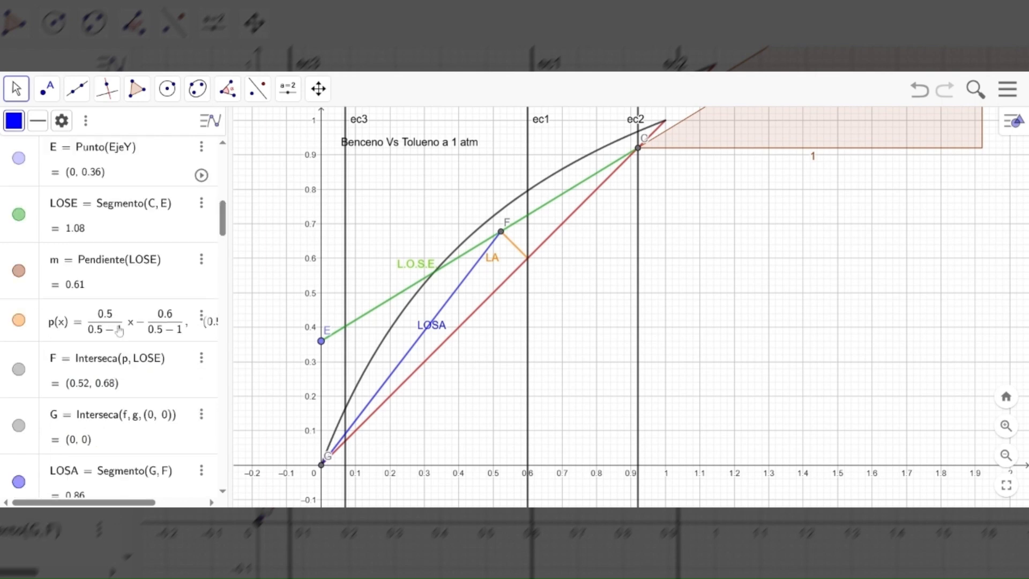
scroll(119, 331, "down", 2)
scroll(119, 331, "down", 3)
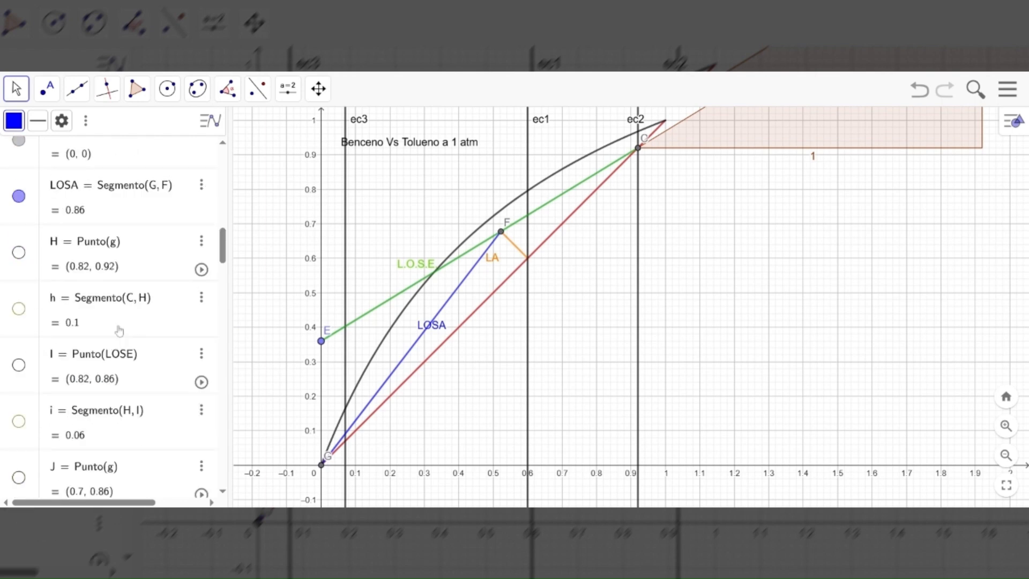
scroll(118, 331, "down", 1)
left_click(20, 262)
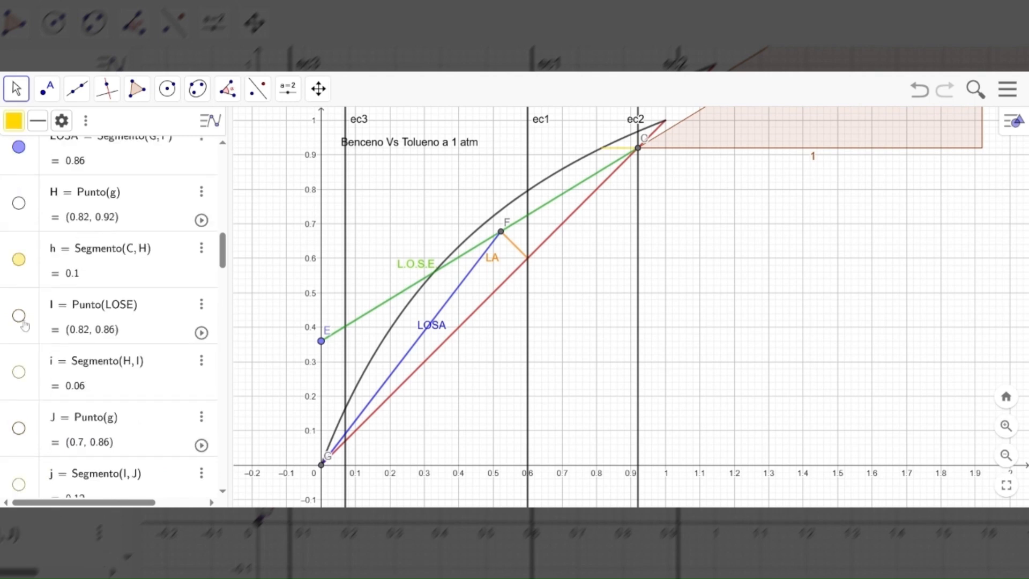
left_click(19, 372)
scroll(20, 373, "down", 3)
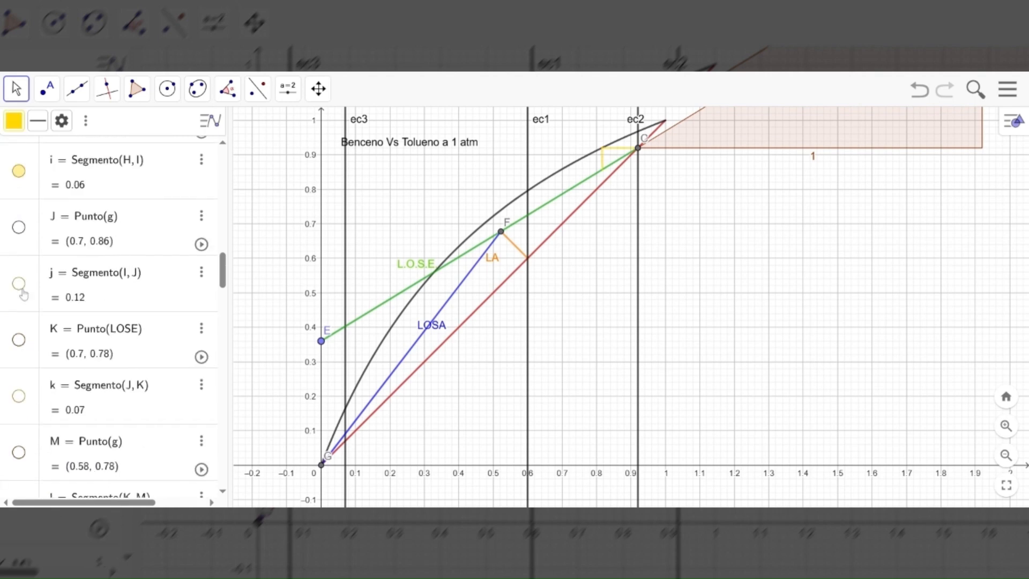
left_click(18, 283)
left_click(20, 395)
Extend the staircase by showing segments l, n, q, r and s, past point F onto LOSA
scroll(20, 397, "down", 1)
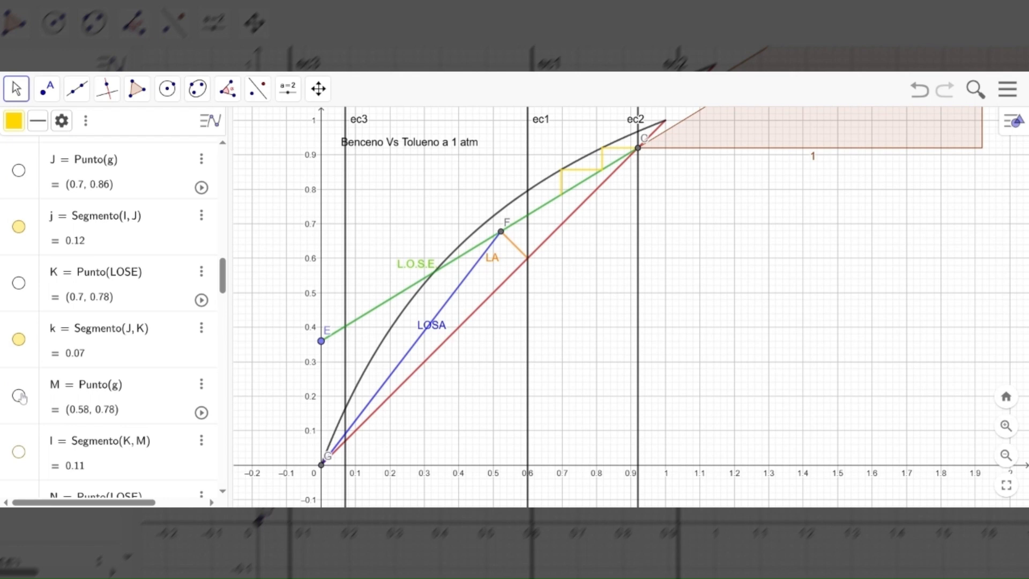
scroll(20, 396, "down", 3)
left_click(18, 240)
scroll(24, 267, "down", 2)
left_click(21, 265)
scroll(20, 264, "down", 2)
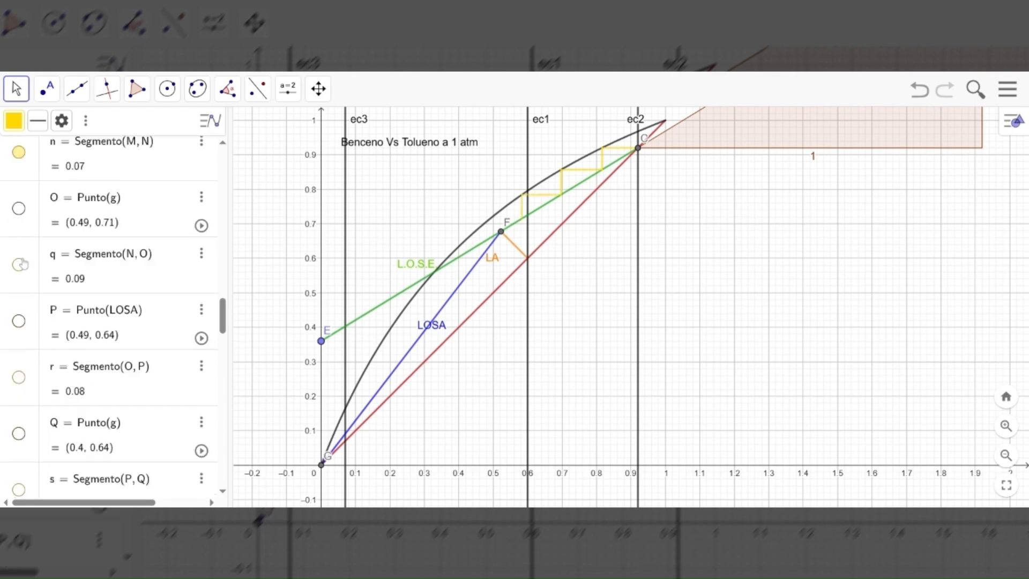
left_click(19, 264)
left_click(20, 377)
scroll(21, 375, "down", 3)
left_click(23, 313)
Show the staircase segments t, a, b and c between the equilibrium curve and LOSA
scroll(24, 317, "down", 1)
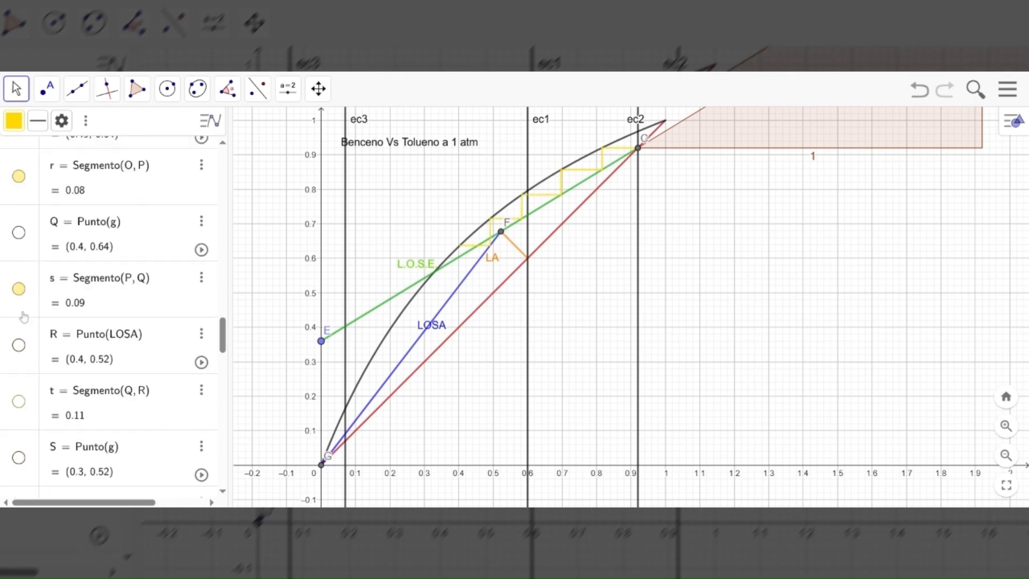
scroll(23, 316, "down", 3)
left_click(20, 252)
left_click(20, 363)
scroll(21, 369, "down", 1)
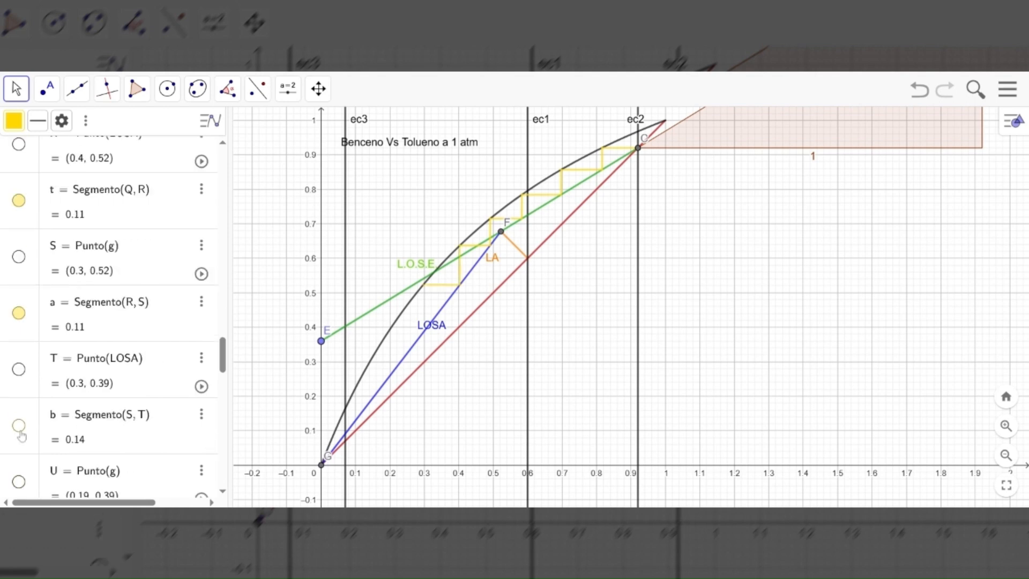
left_click(19, 426)
Complete the staircase past ec3 by showing segments d, e, f₁, g₁ and h₁
scroll(24, 325, "down", 5)
left_click(19, 203)
scroll(26, 212, "up", 2)
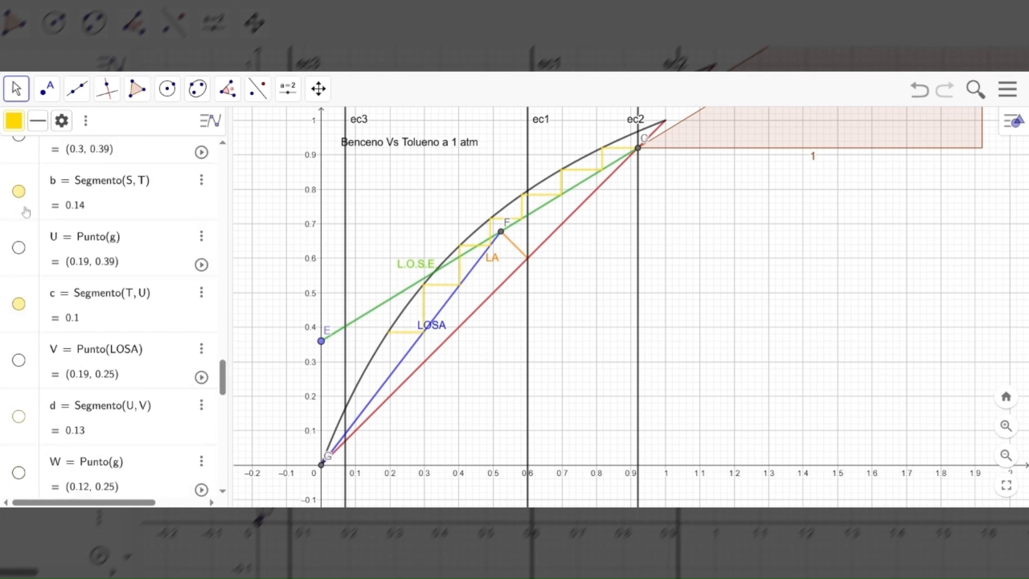
scroll(21, 320, "down", 2)
left_click(19, 316)
left_click(20, 426)
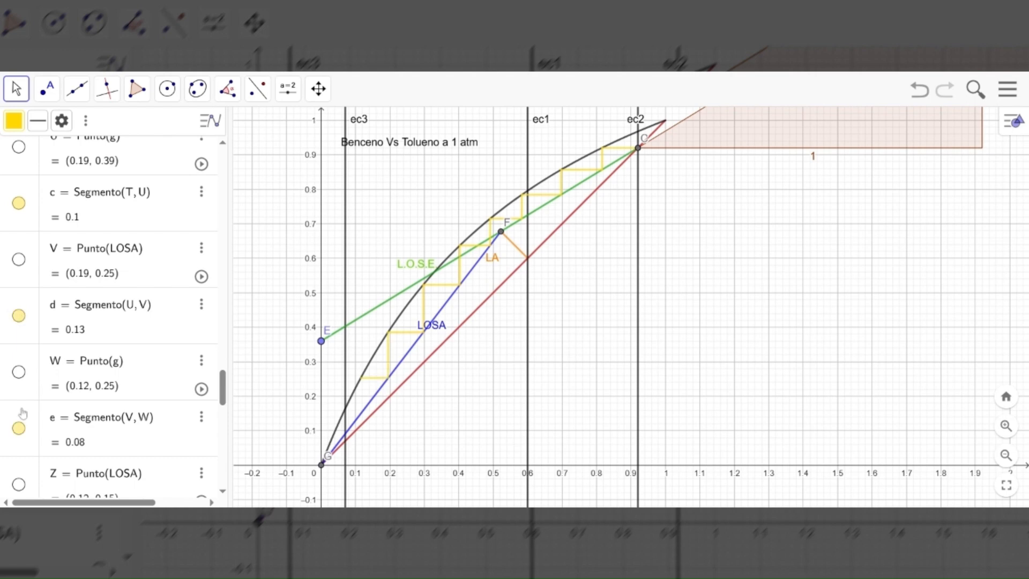
scroll(21, 283, "down", 5)
left_click(19, 274)
left_click(19, 382)
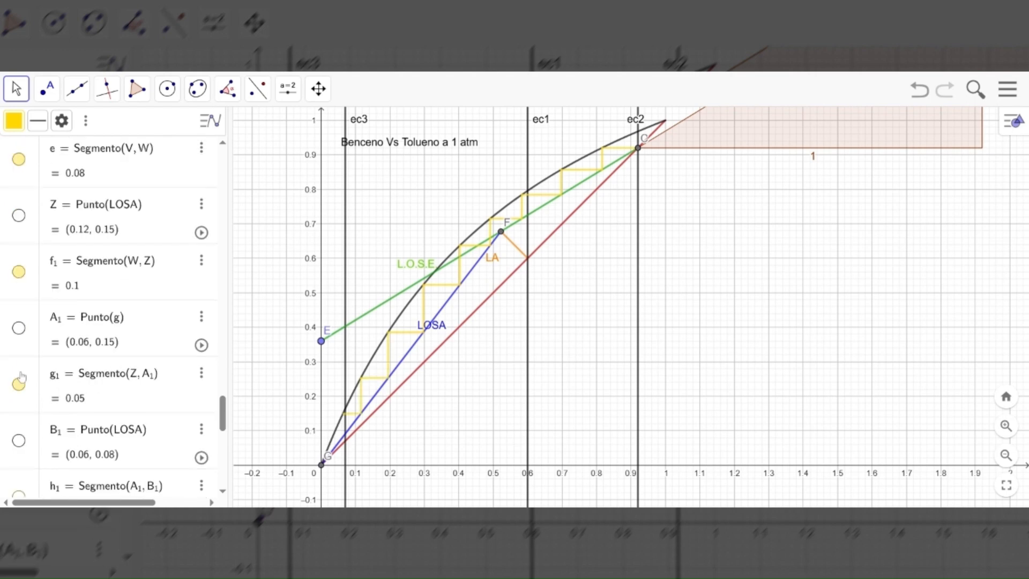
scroll(27, 343, "down", 4)
left_click(19, 297)
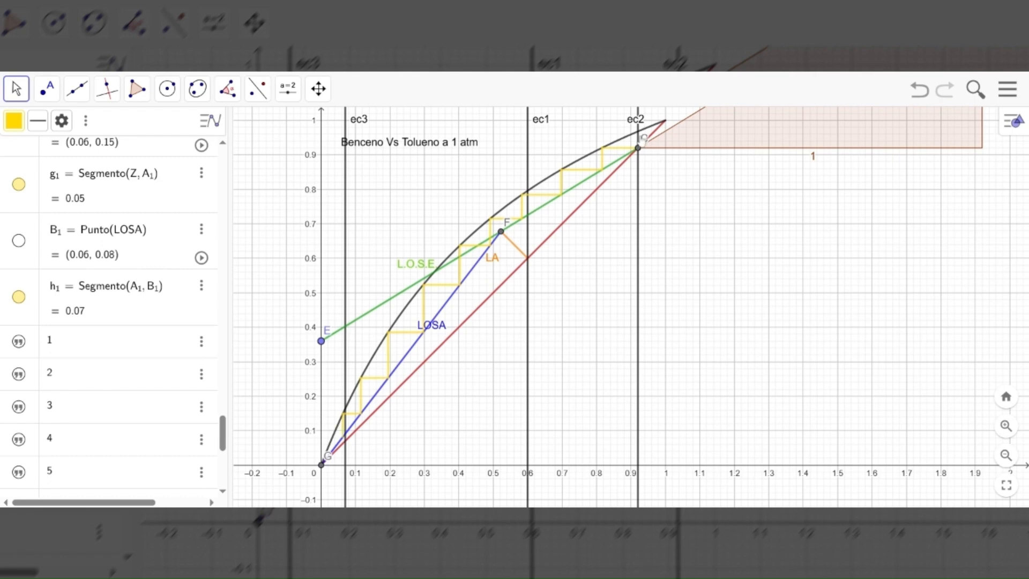
Review the object definitions from f(x) through the last staircase segment h₁
scroll(116, 322, "up", 10)
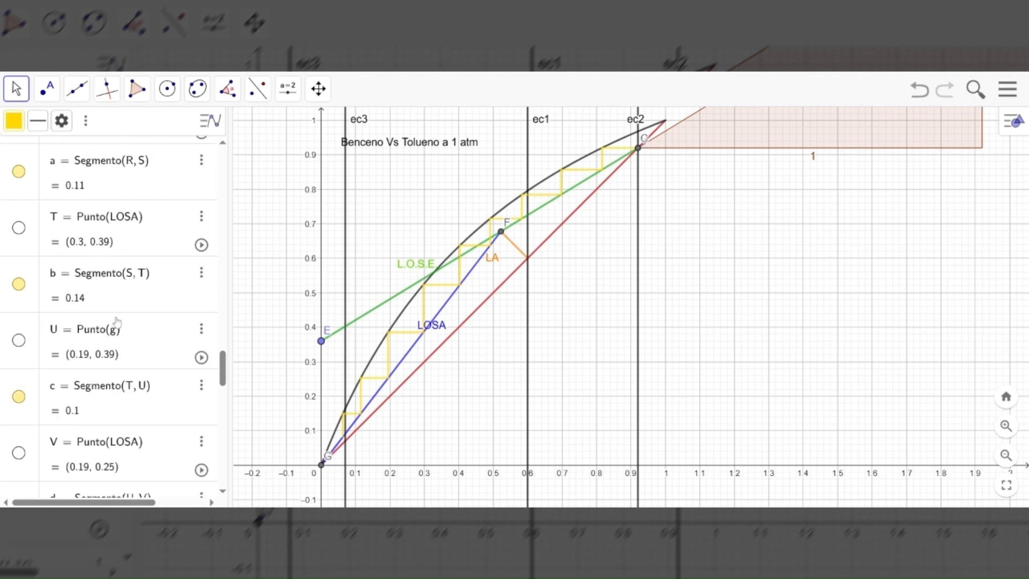
scroll(116, 322, "up", 10)
scroll(118, 317, "up", 10)
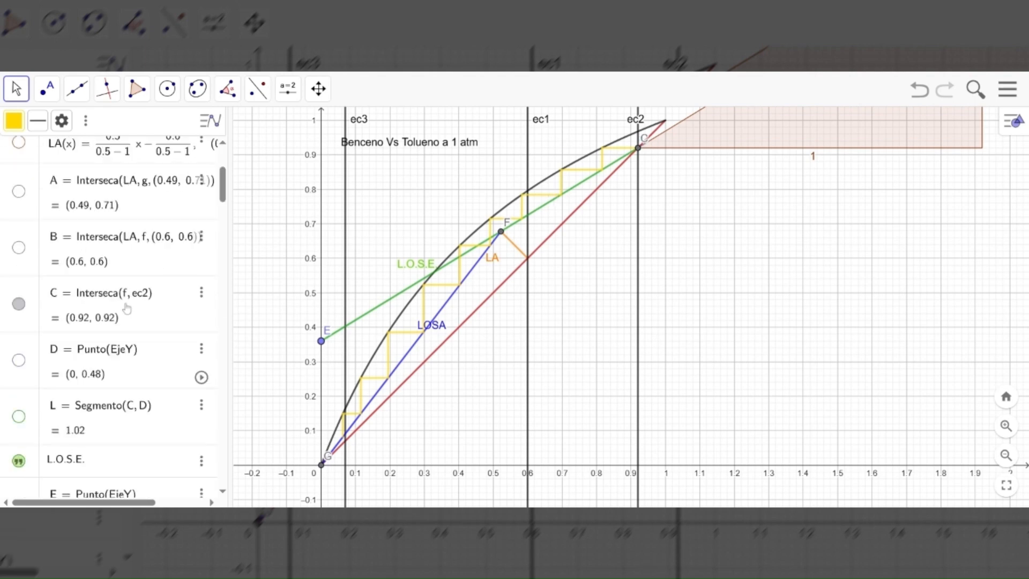
scroll(121, 306, "up", 5)
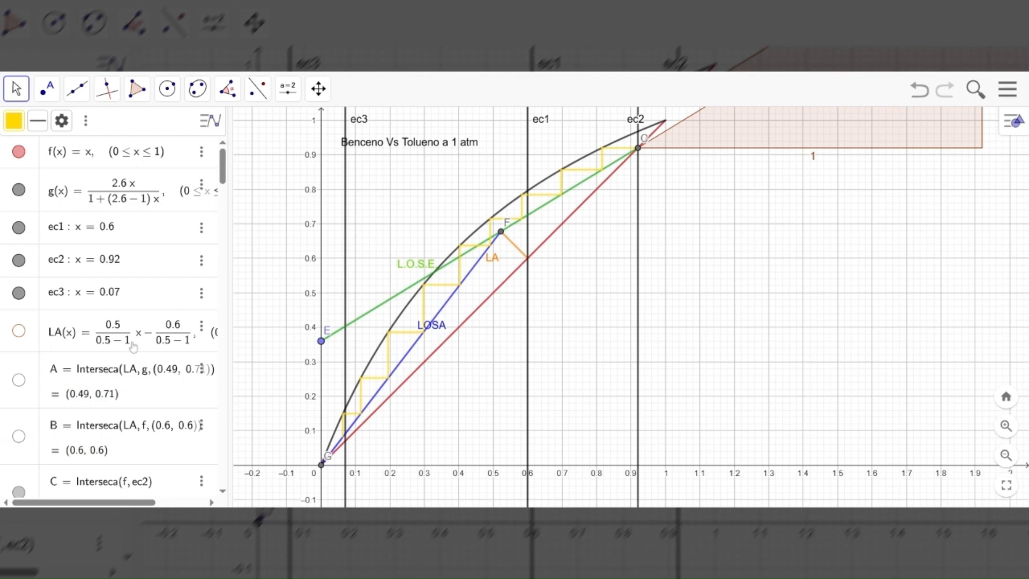
scroll(133, 348, "down", 5)
scroll(127, 338, "down", 5)
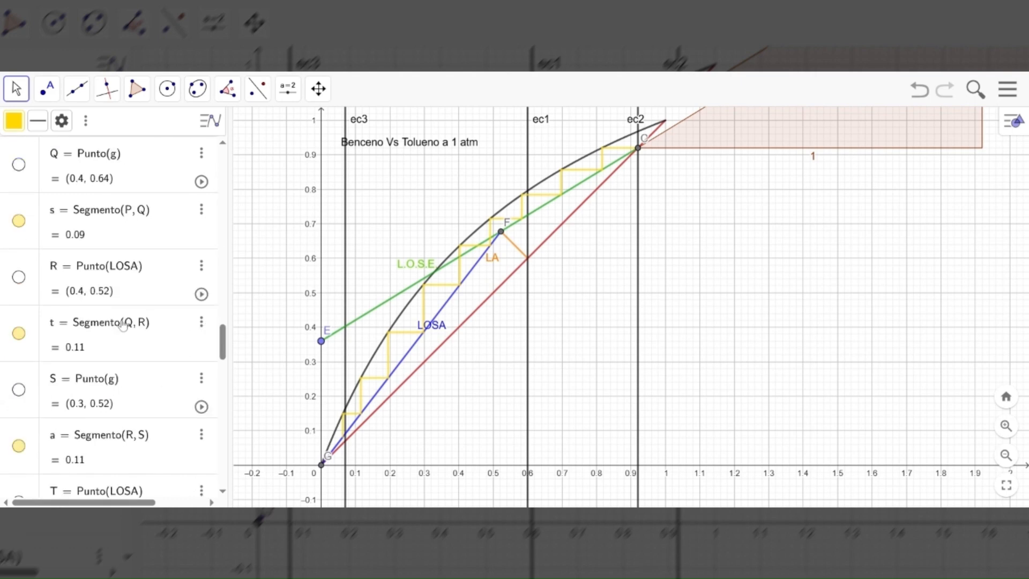
scroll(124, 326, "down", 5)
scroll(122, 326, "down", 5)
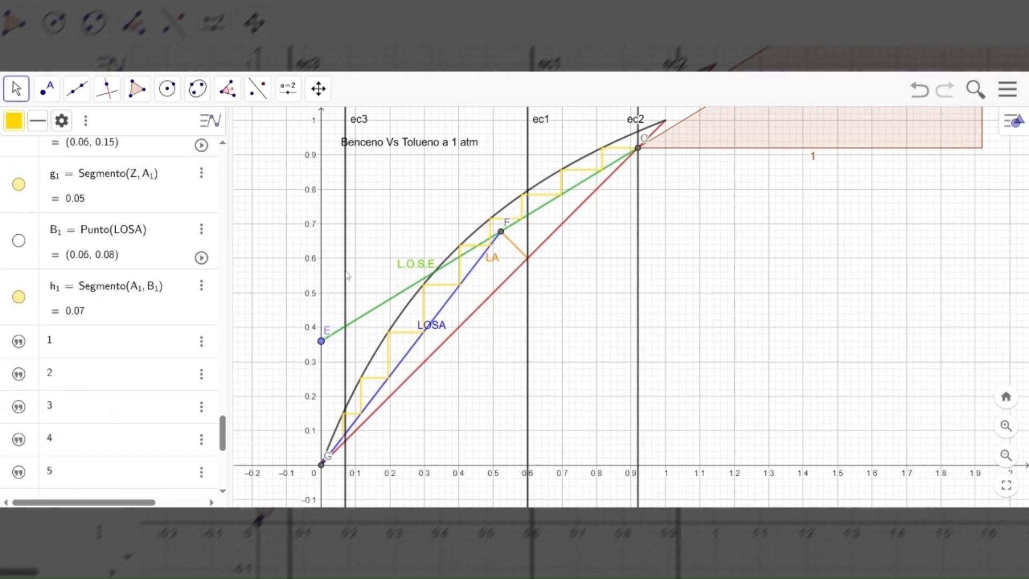
Show the text labels 1 to 9 that number the stages of the staircase
scroll(30, 180, "down", 5)
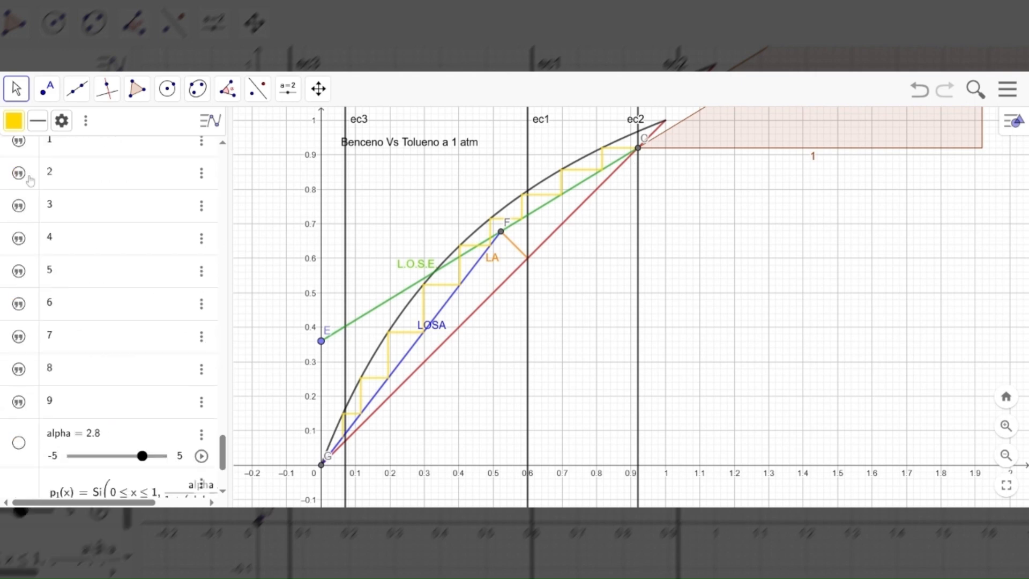
left_click(19, 142)
left_click(19, 172)
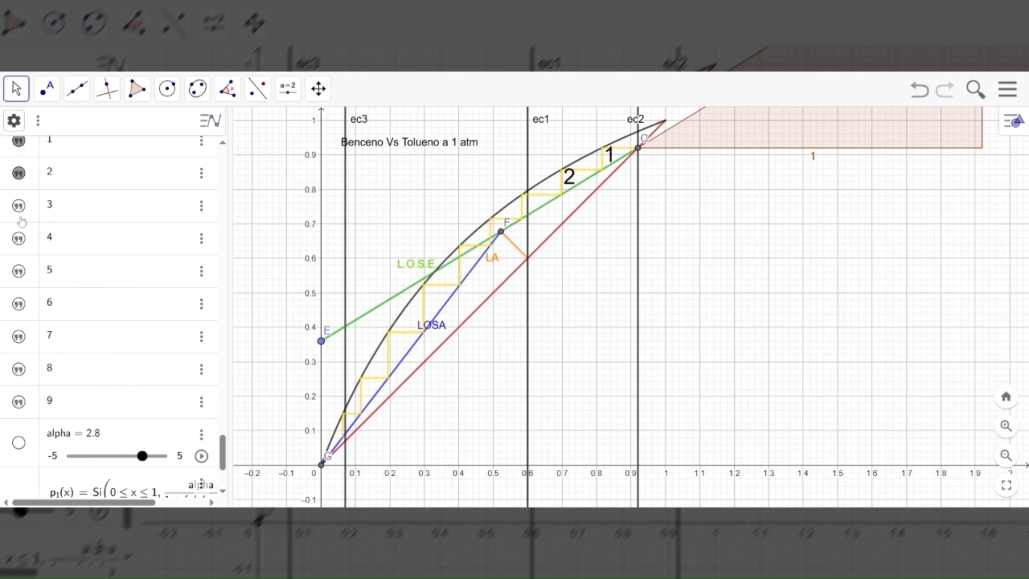
left_click(19, 206)
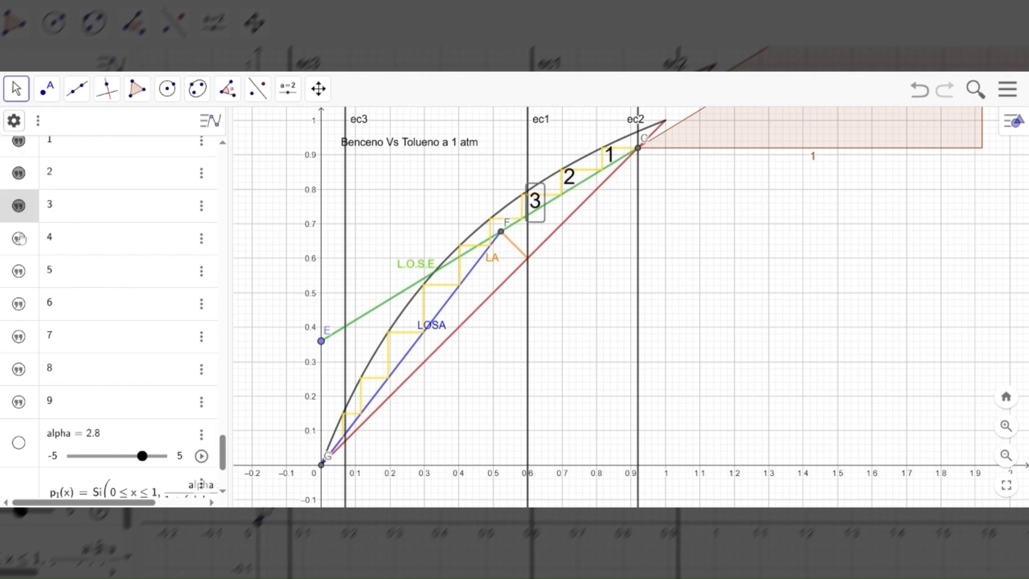
left_click(19, 238)
left_click(19, 270)
left_click(19, 303)
left_click(18, 336)
left_click(19, 369)
left_click(19, 402)
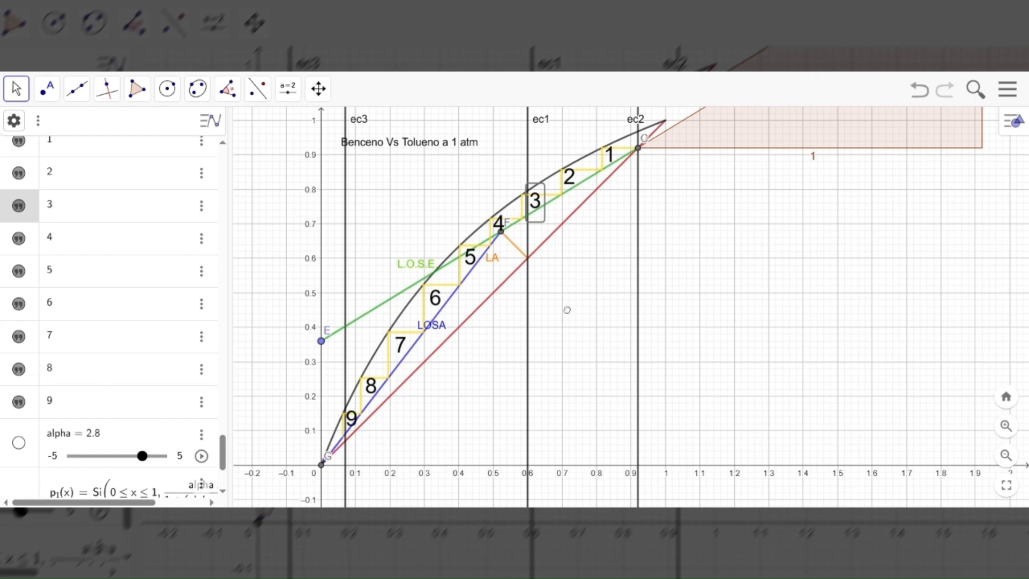
left_click_drag(567, 310, 551, 317)
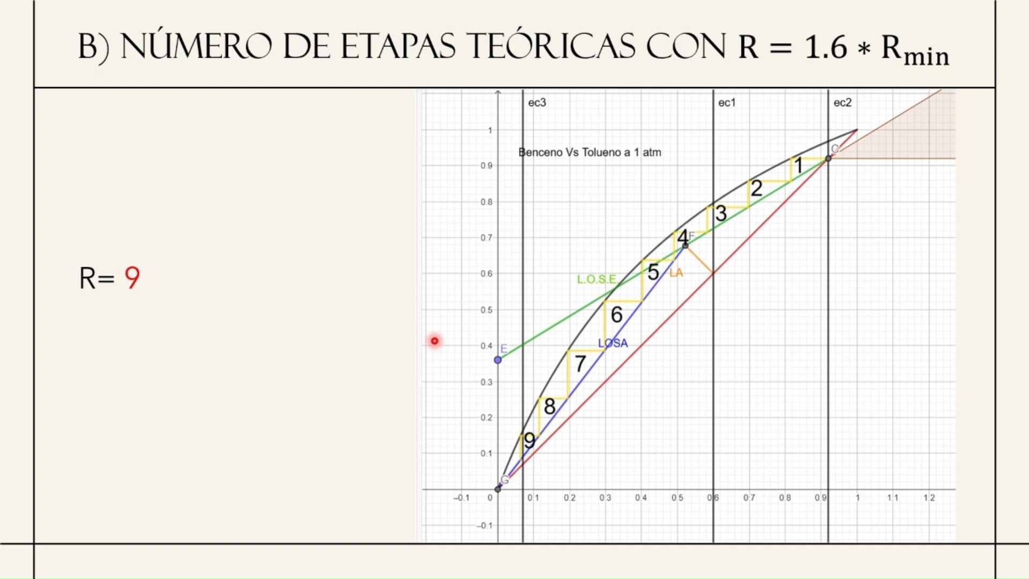
key("Right")
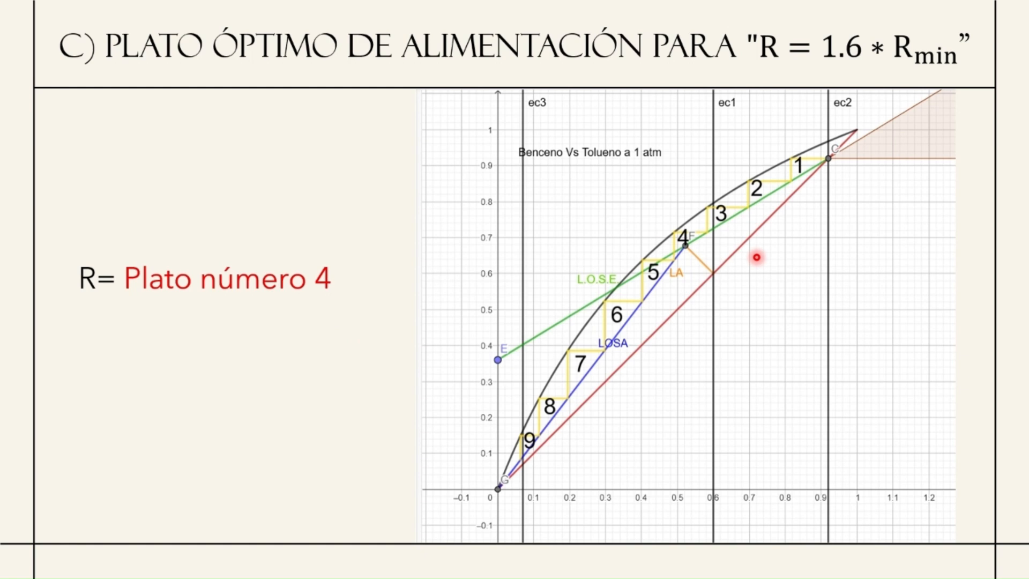
key("Right")
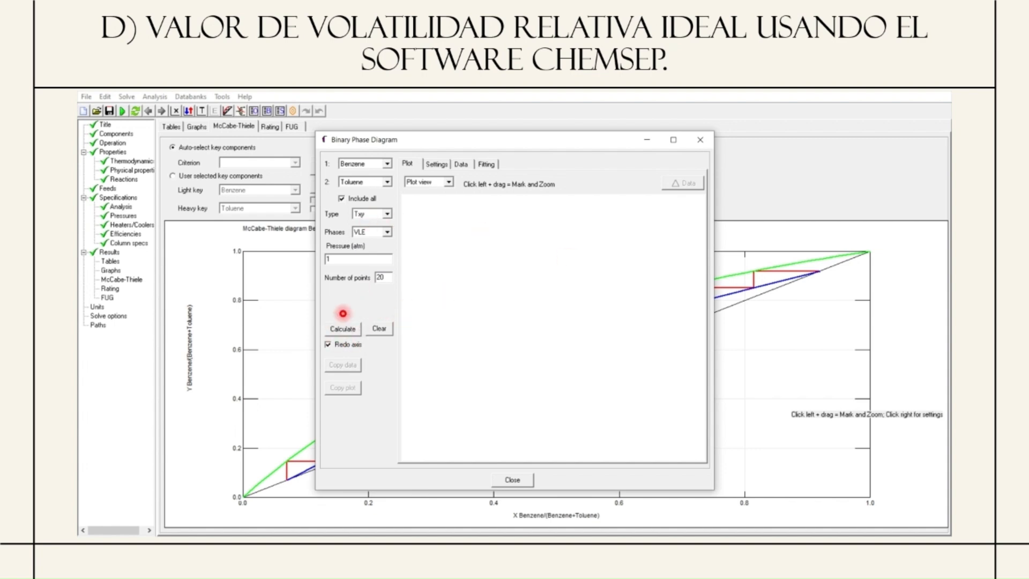
In ChemSep, calculate the benzene–toluene Txy phase diagram at 1 atm with 20 points
left_click(342, 327)
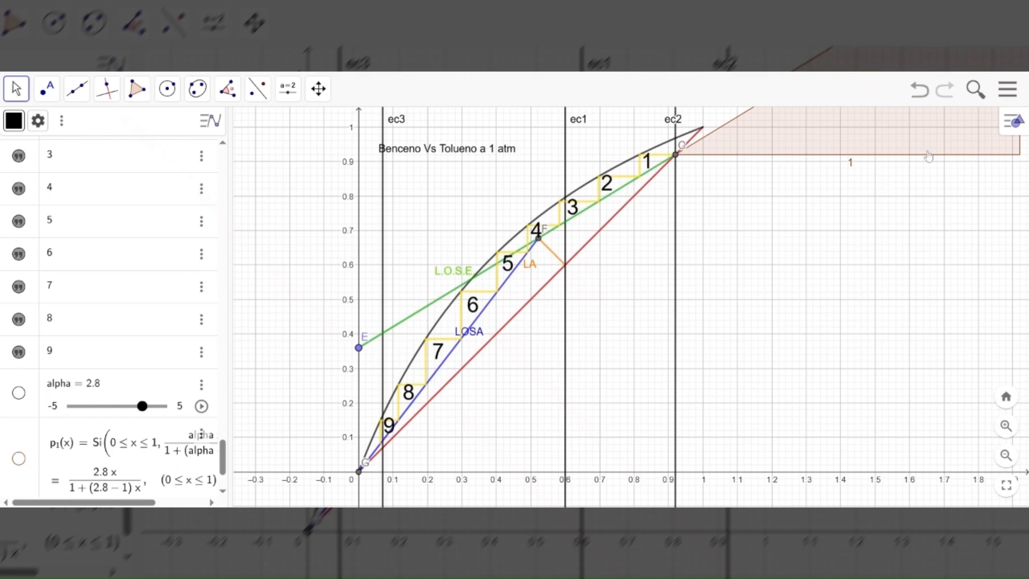
In GeoGebra, open the spreadsheet view beside the distillation diagram and select cell A2
left_click(1009, 126)
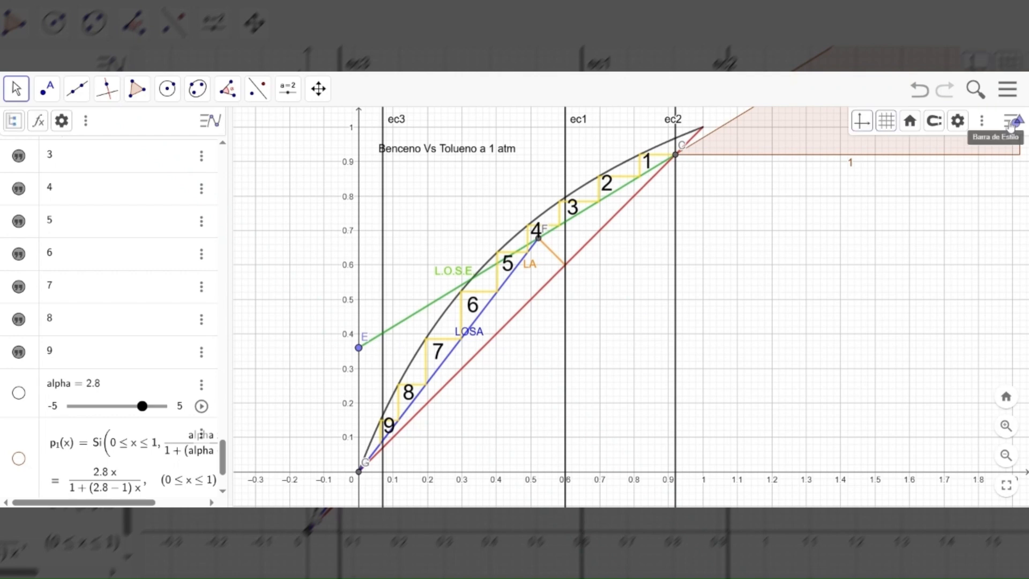
left_click(984, 123)
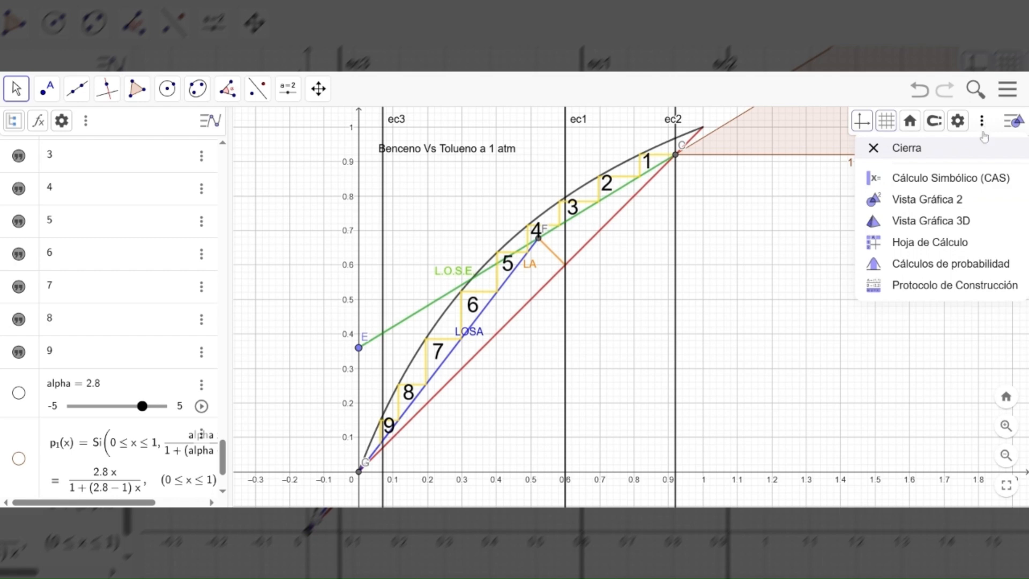
left_click(935, 246)
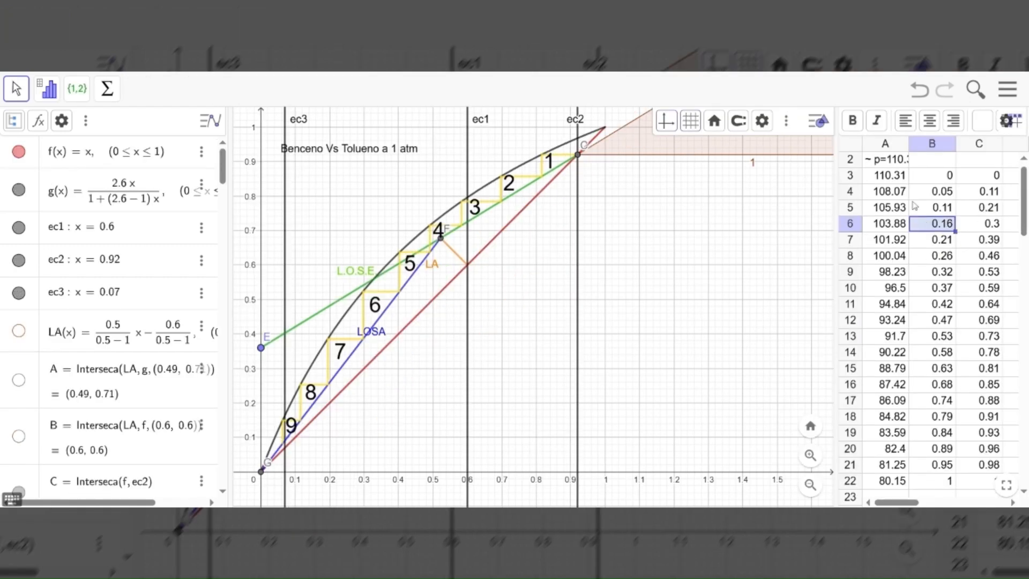
left_click(901, 168)
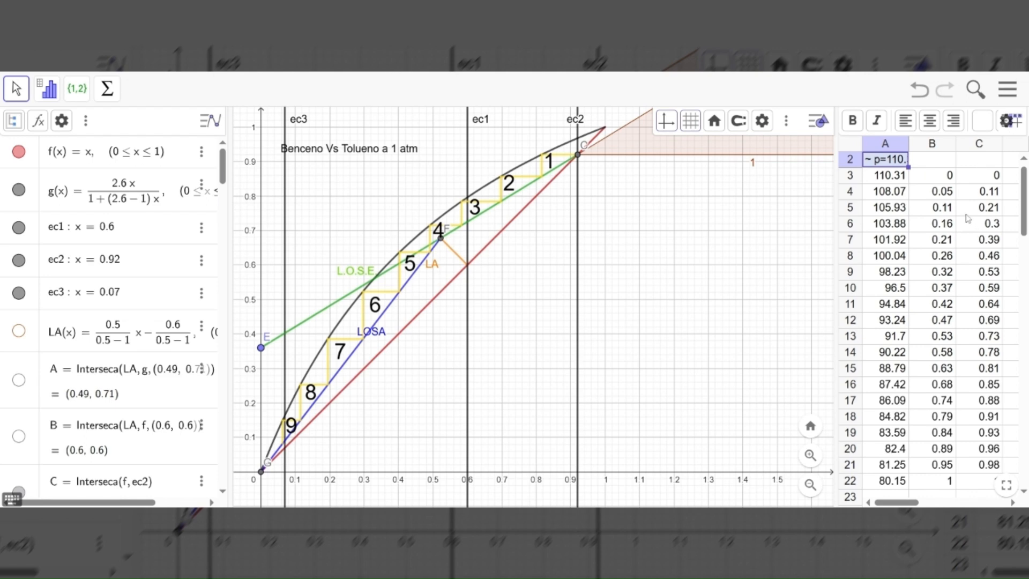
Create a polyline from the spreadsheet data in cells B3:C22
left_click_drag(940, 182, 976, 483)
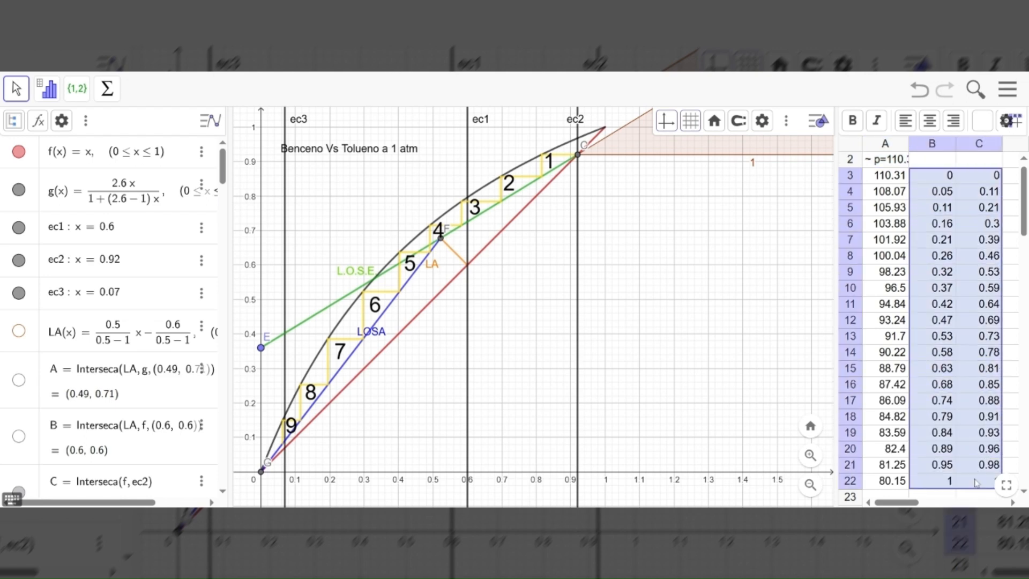
right_click(958, 225)
mouse_move(905, 360)
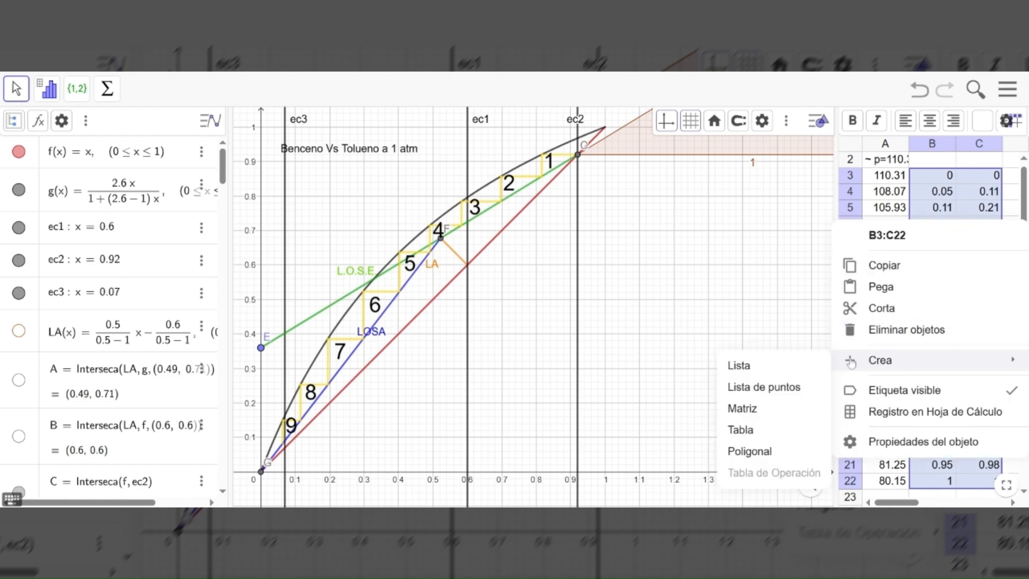
left_click(781, 456)
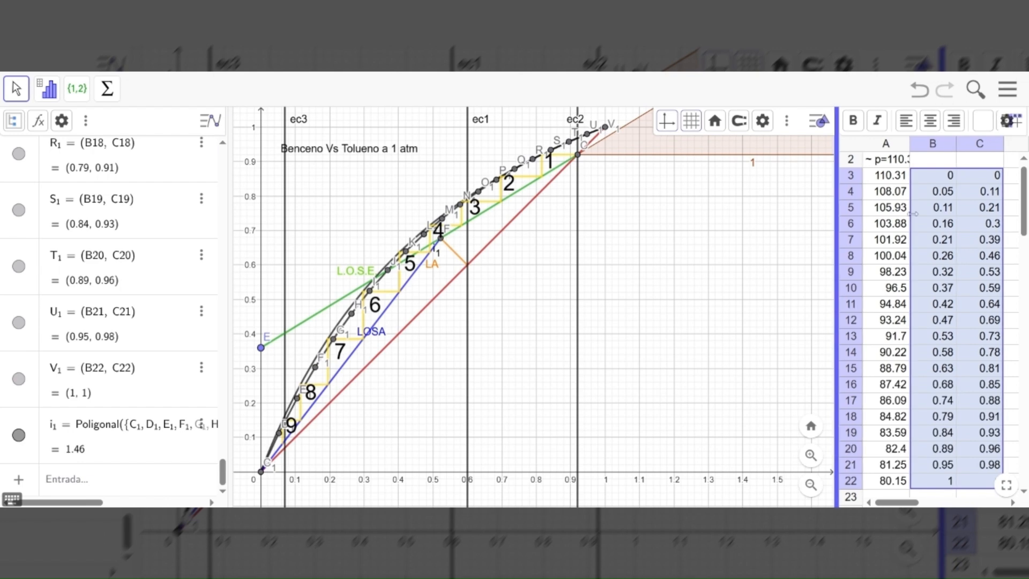
Widen the graphics view by narrowing the spreadsheet, and hide the graph's style bar
left_click_drag(837, 225, 912, 225)
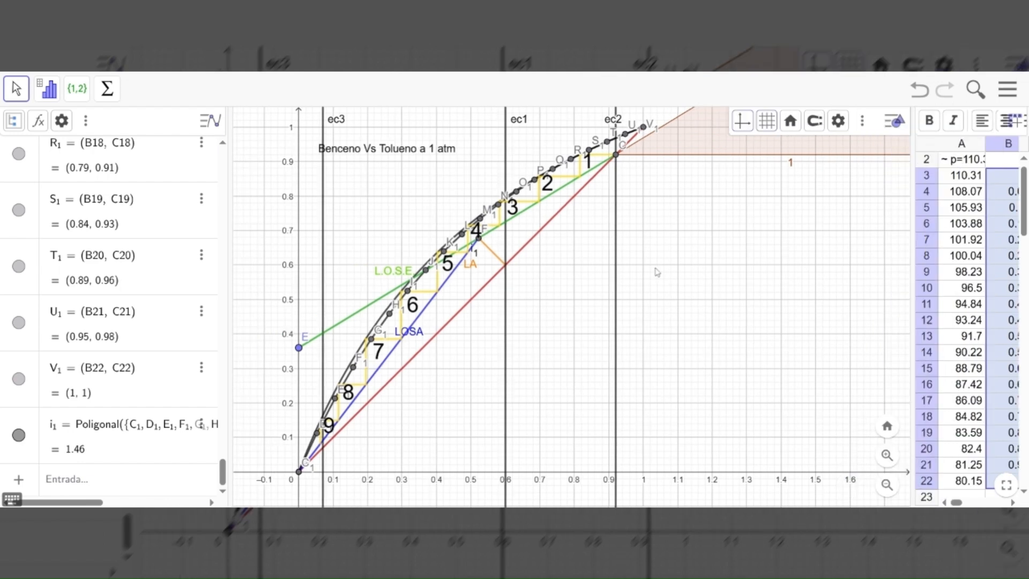
left_click_drag(614, 280, 688, 259)
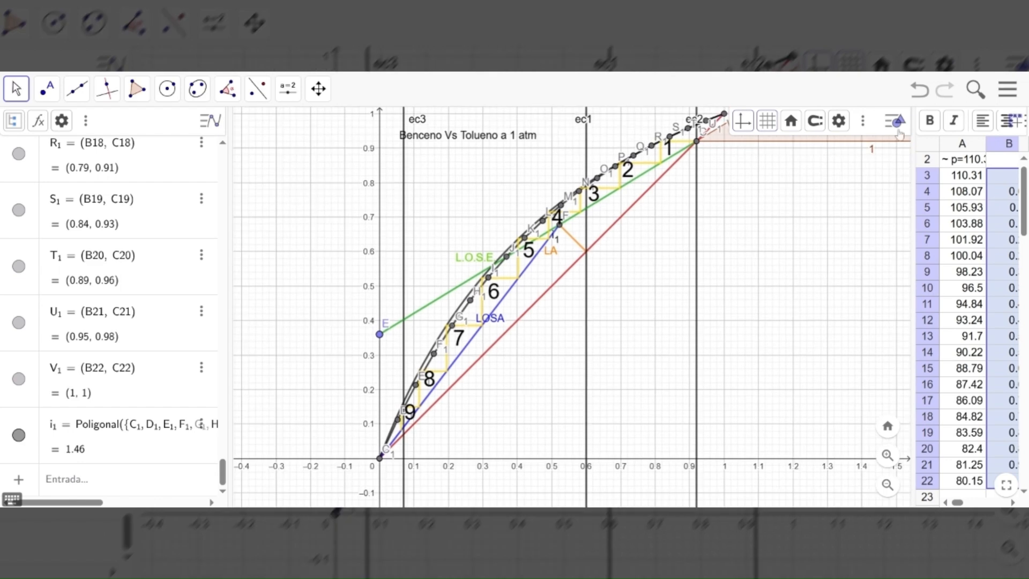
left_click(899, 132)
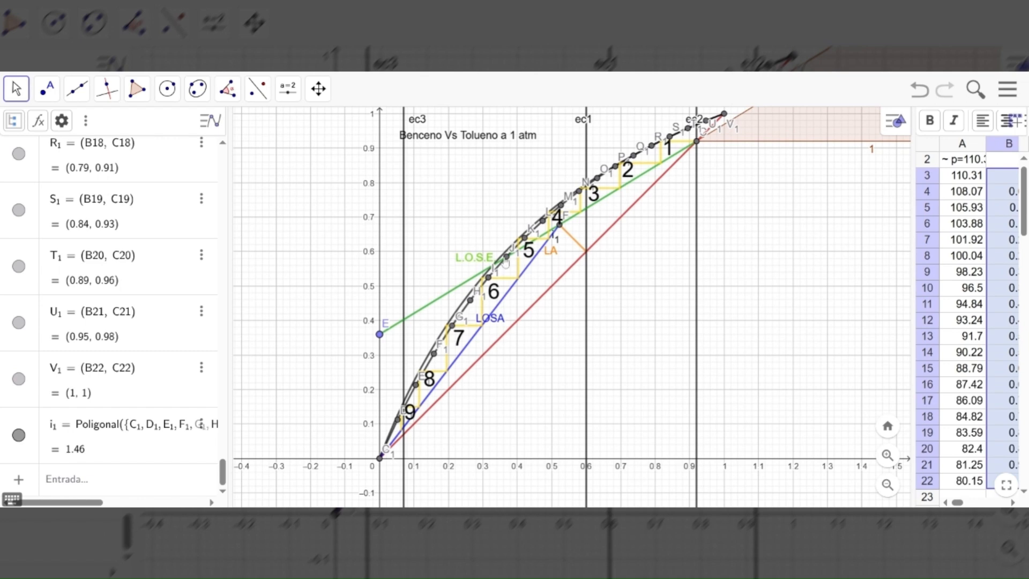
Show the alpha slider and the equilibrium curve p₁(x) on the graph
left_click_drag(223, 472, 229, 343)
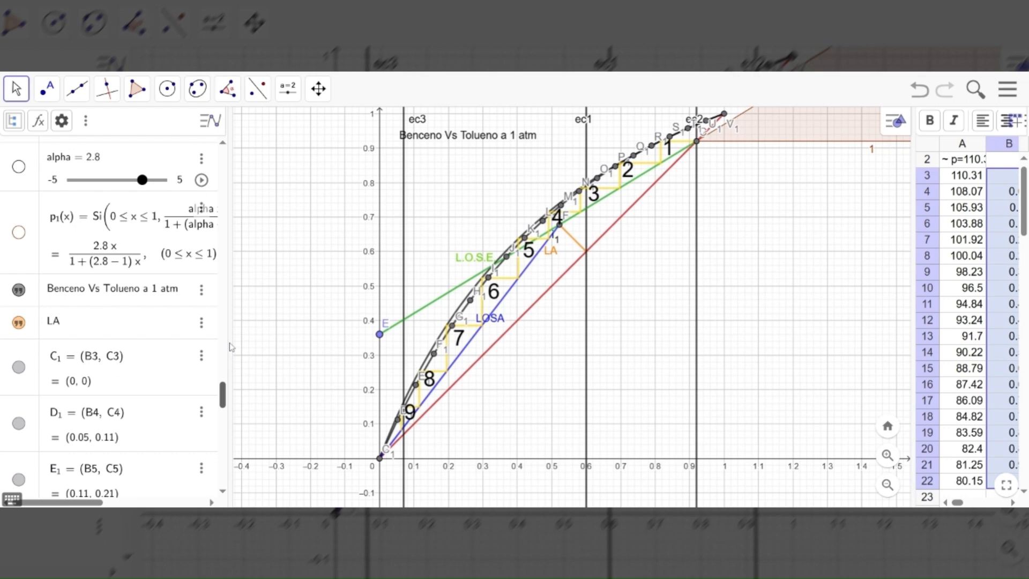
left_click_drag(223, 394, 222, 156)
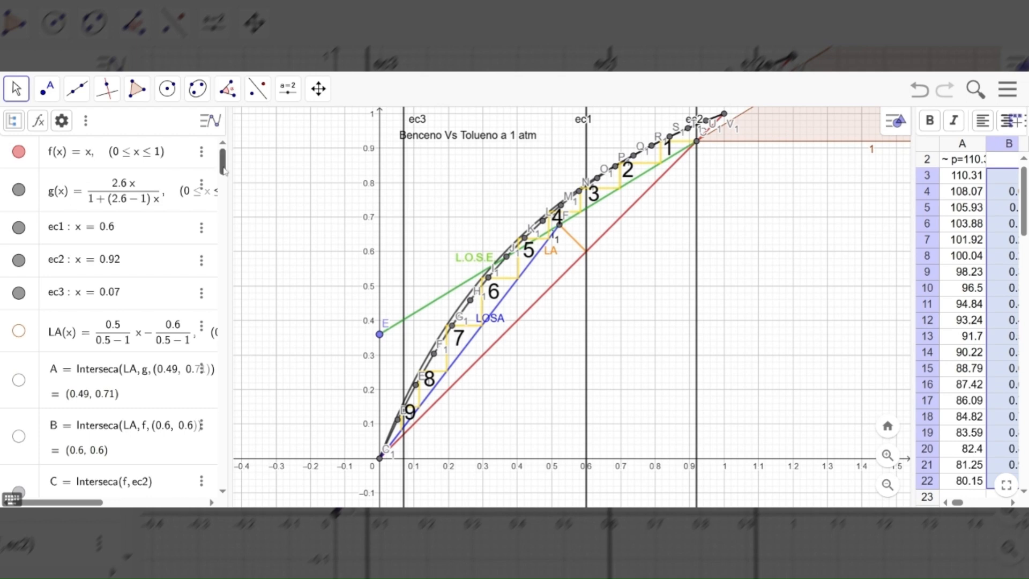
left_click_drag(224, 170, 225, 395)
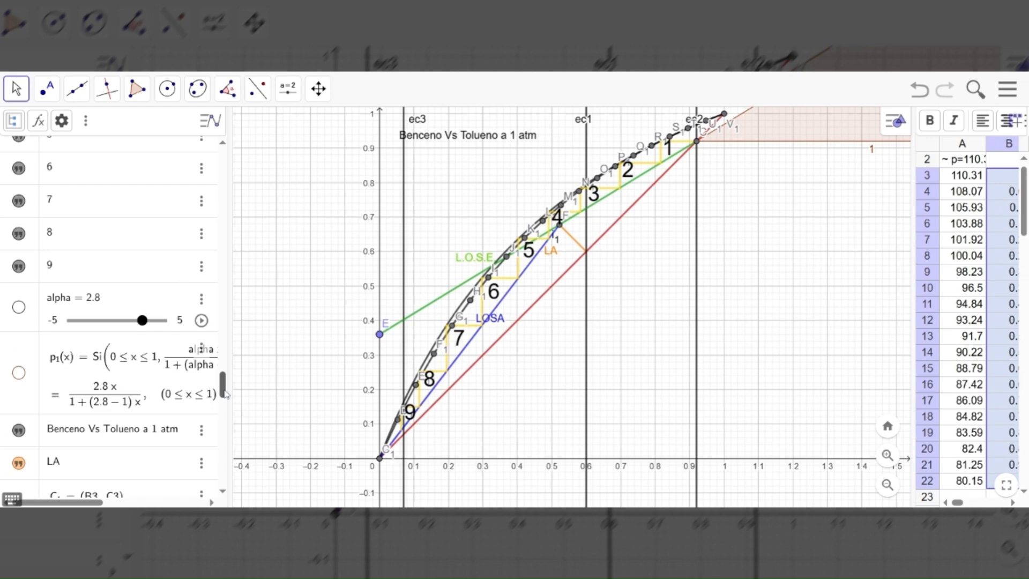
left_click(19, 309)
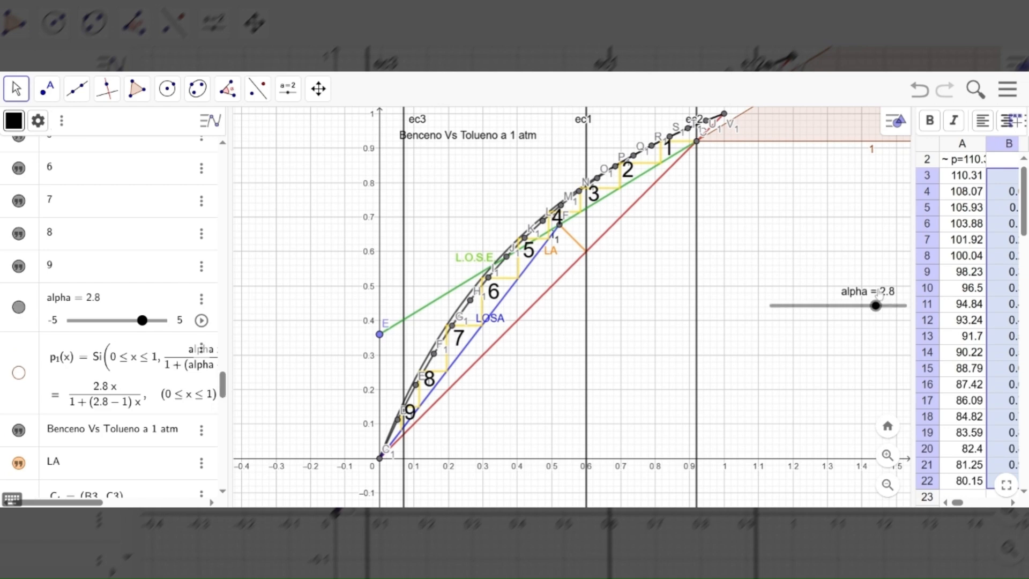
left_click(19, 373)
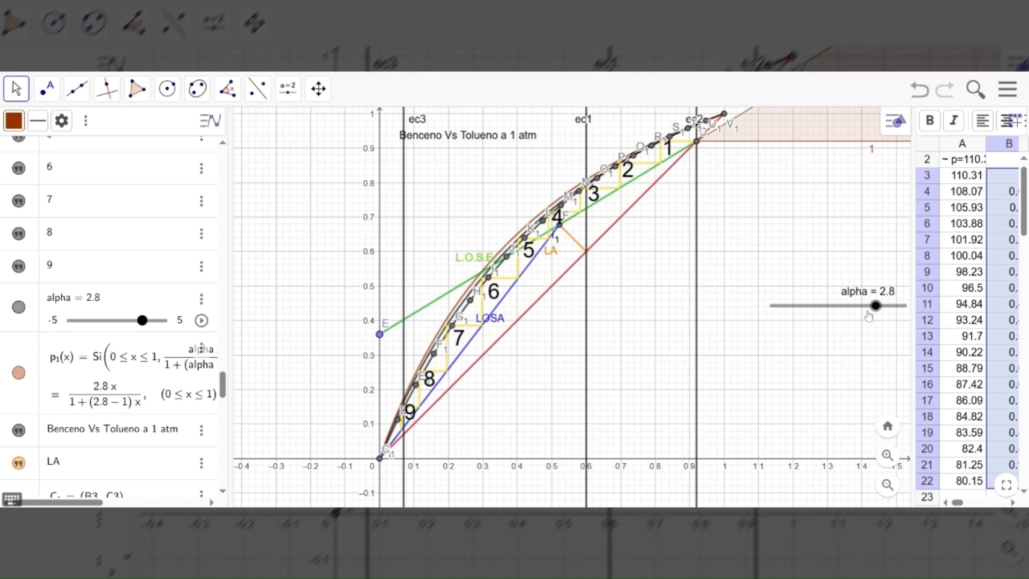
Try alpha at 3.2 and review the definitions of p₁(x) and g(x)
mouse_move(875, 306)
left_mouse_down()
mouse_move(838, 312)
mouse_move(881, 314)
left_mouse_up()
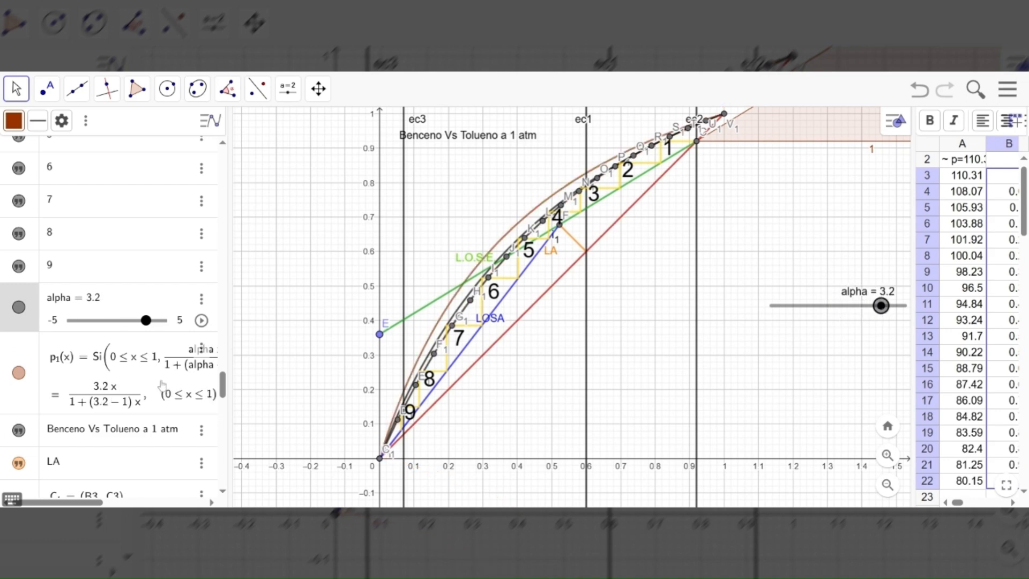
scroll(183, 373, "down", 5)
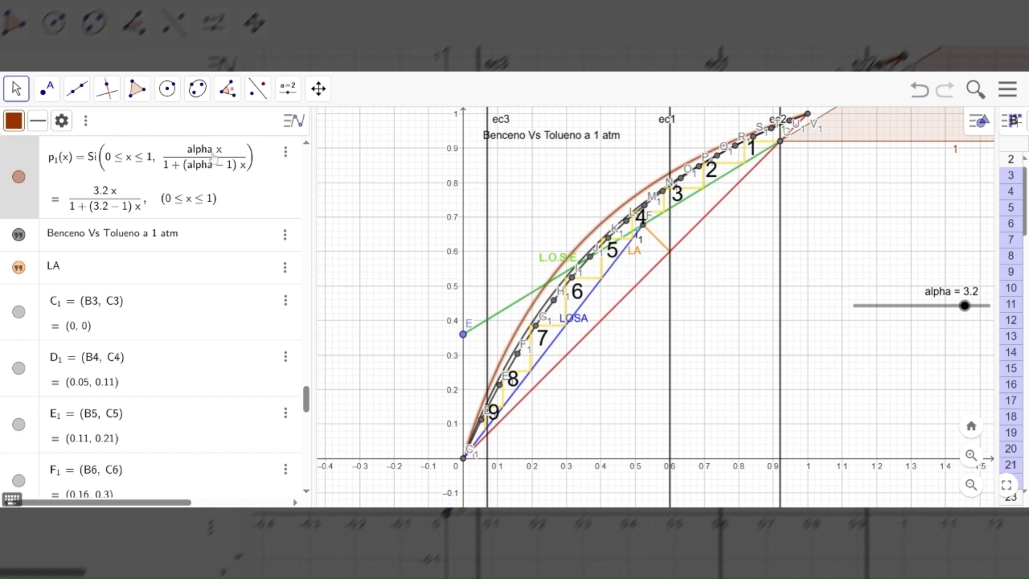
left_click(964, 304)
scroll(251, 279, "up", 5)
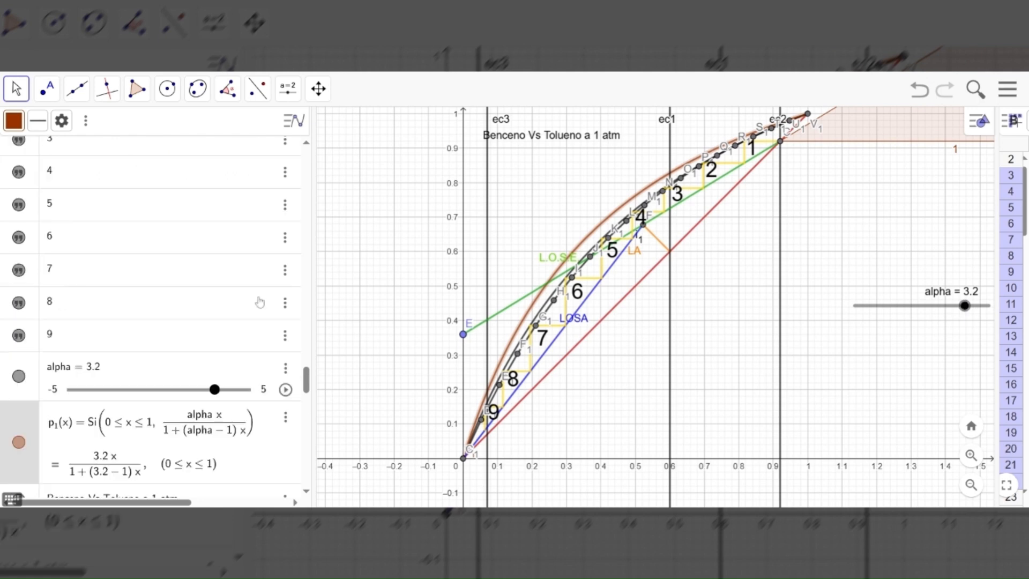
scroll(308, 357, "up", 6)
left_click_drag(309, 357, 304, 154)
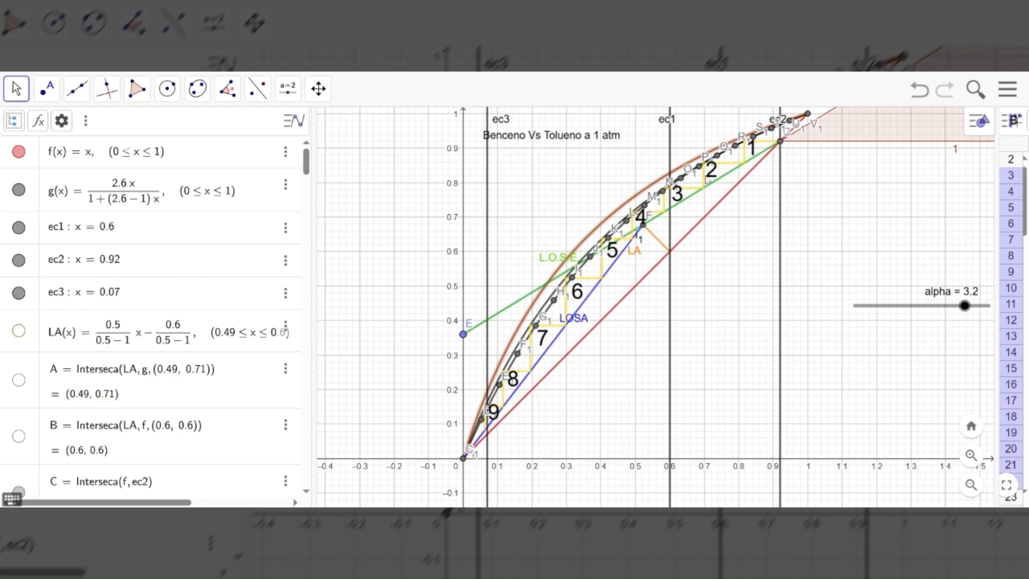
Sweep alpha through 0.4 and 0.6 and set it to 2.4 to fit p₁(x) to the data polyline
left_click_drag(963, 311, 961, 311)
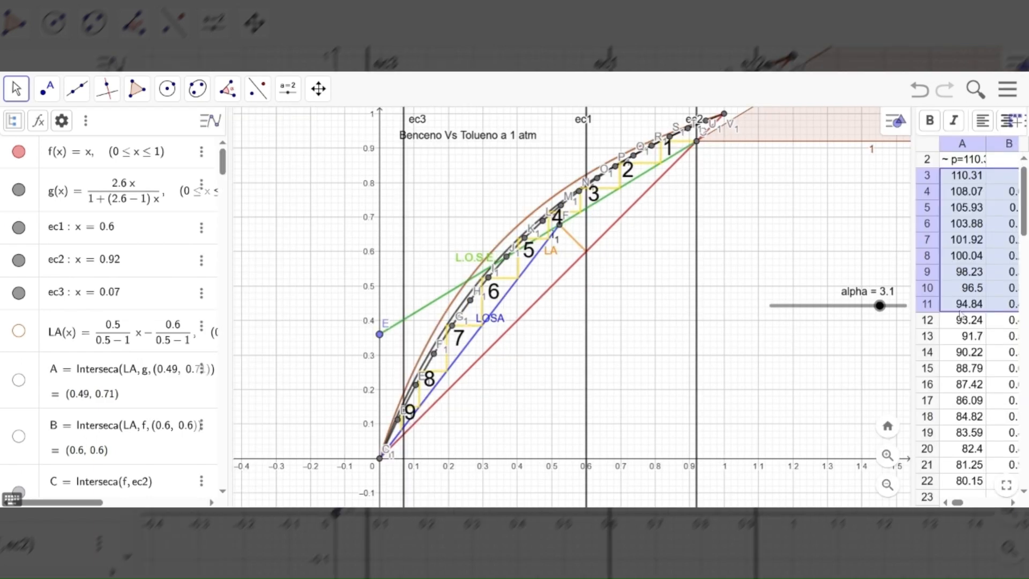
left_click_drag(880, 306, 843, 306)
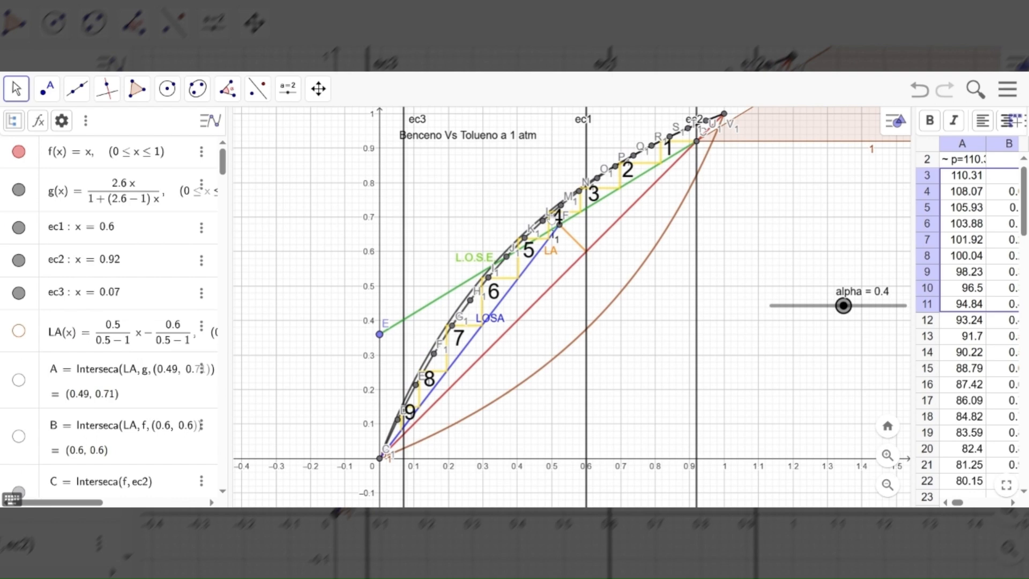
left_click_drag(843, 305, 847, 307)
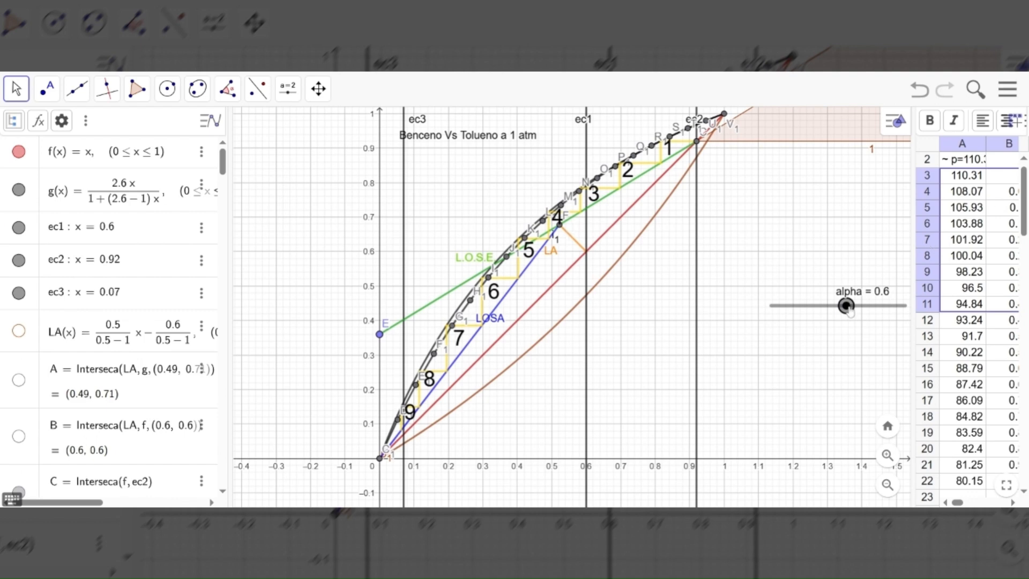
left_click_drag(850, 311, 872, 318)
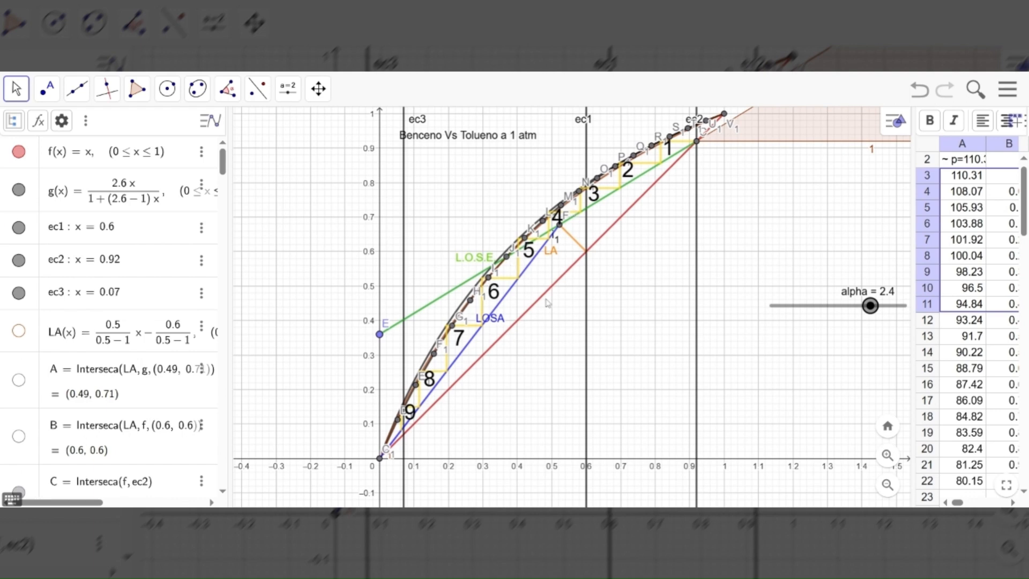
Compare p₁(x) with the polyline up close at alpha 2.6, and return alpha to 2.4
scroll(569, 318, "up", 1)
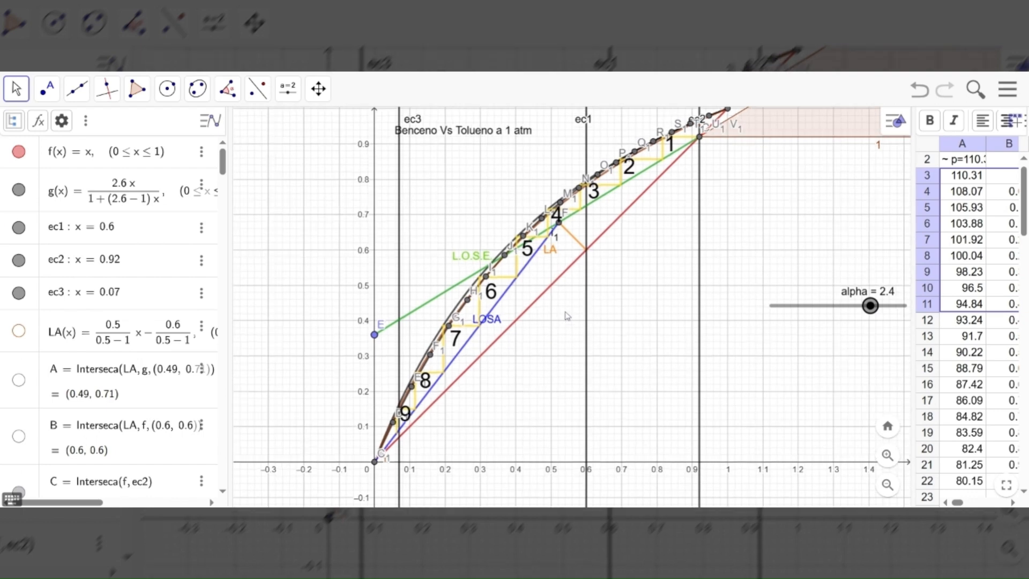
scroll(568, 316, "up", 1)
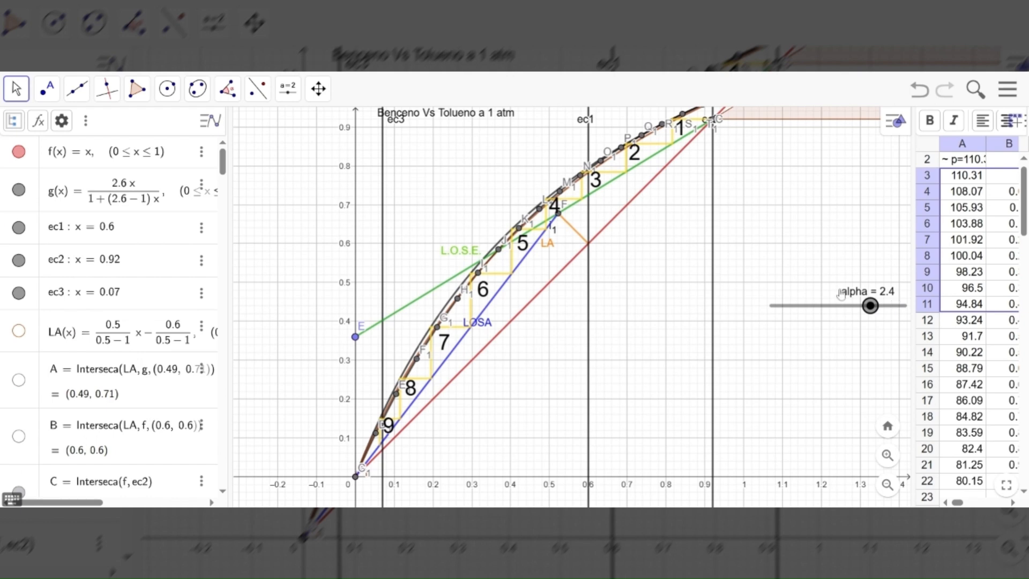
left_click_drag(871, 308, 874, 309)
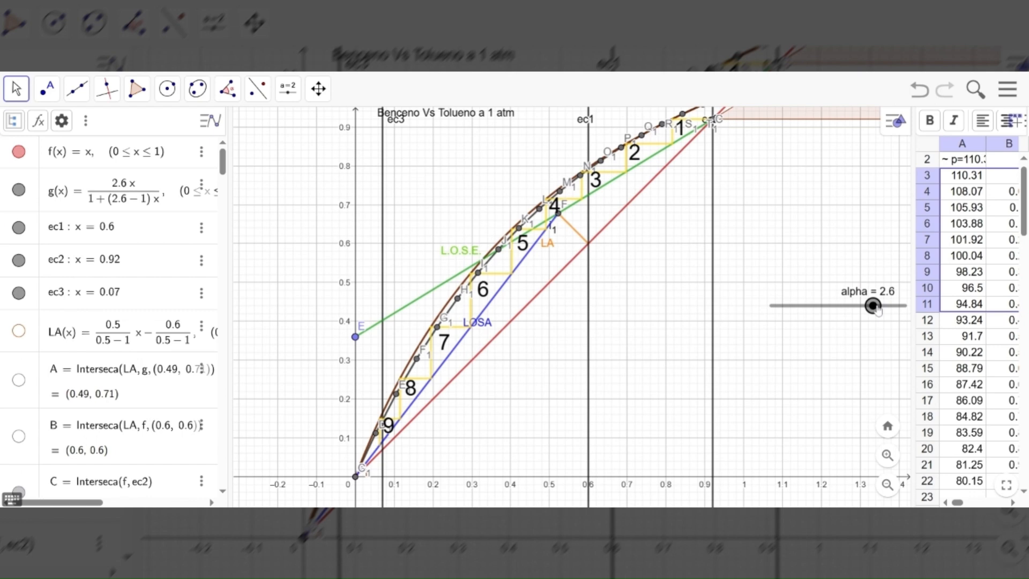
left_click_drag(874, 308, 871, 308)
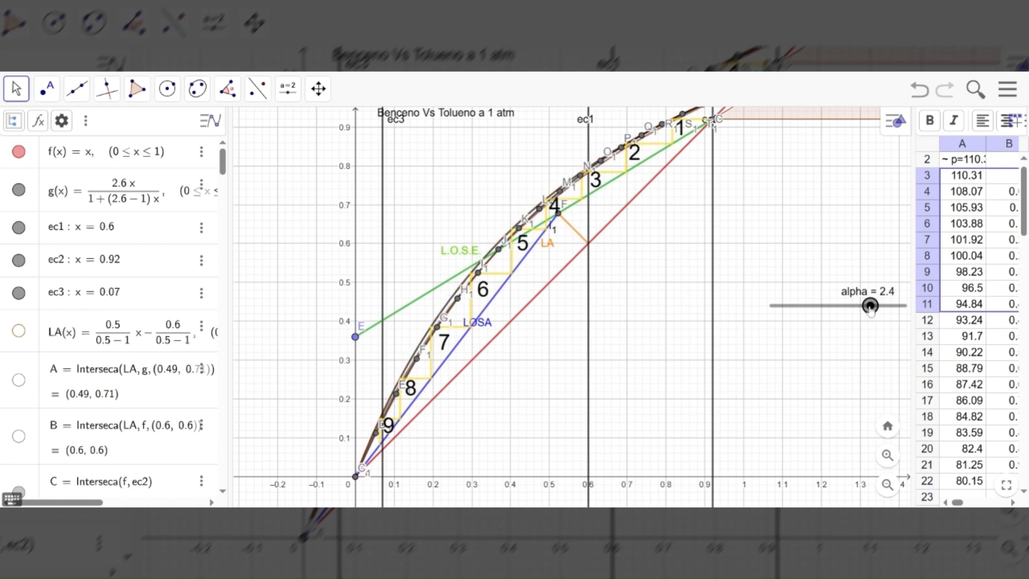